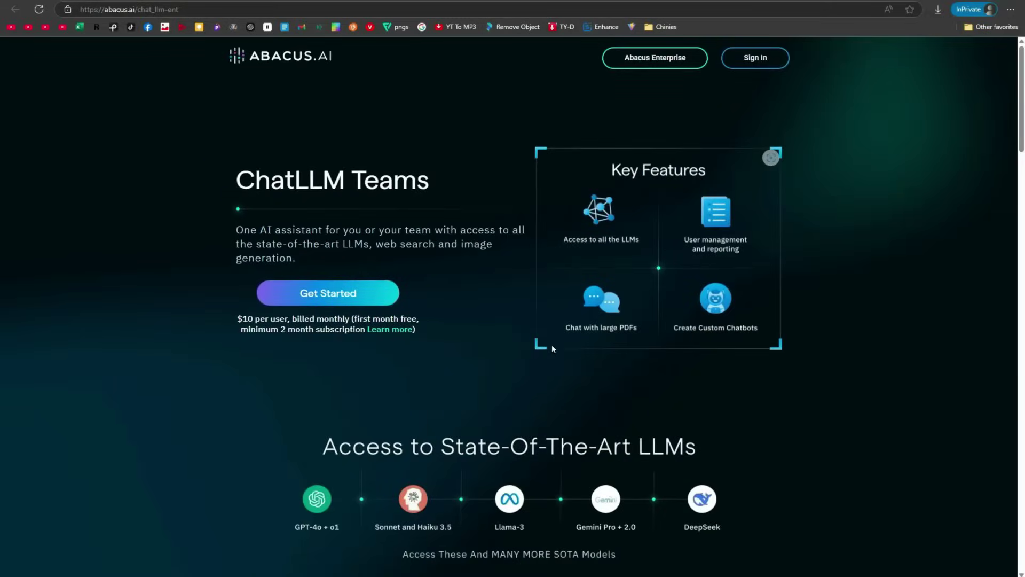
scroll(552, 344, "down", 2)
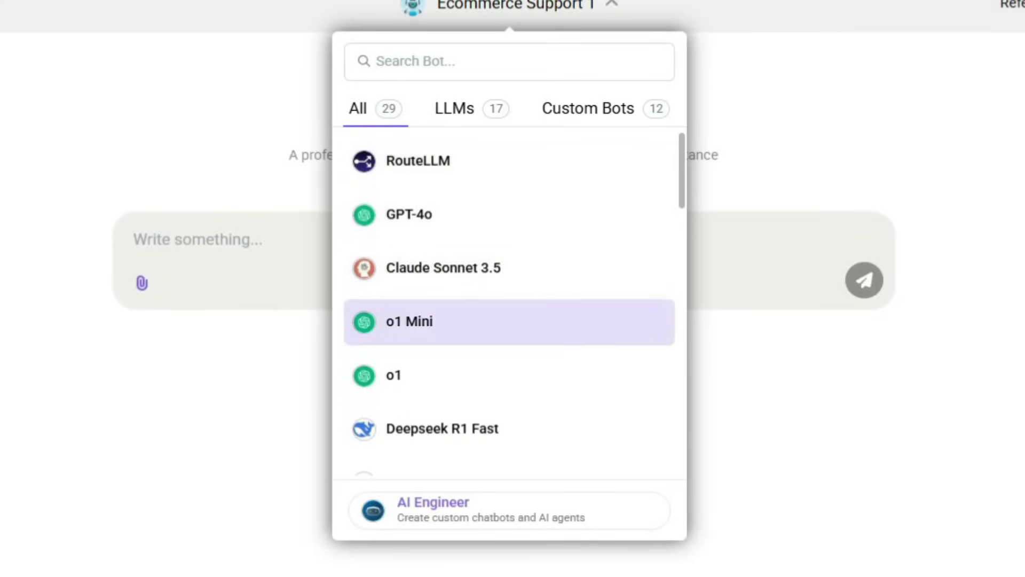
Step: Advance the feature carousel through the data wrangling and data exploration panels
key("Down")
key("Down")
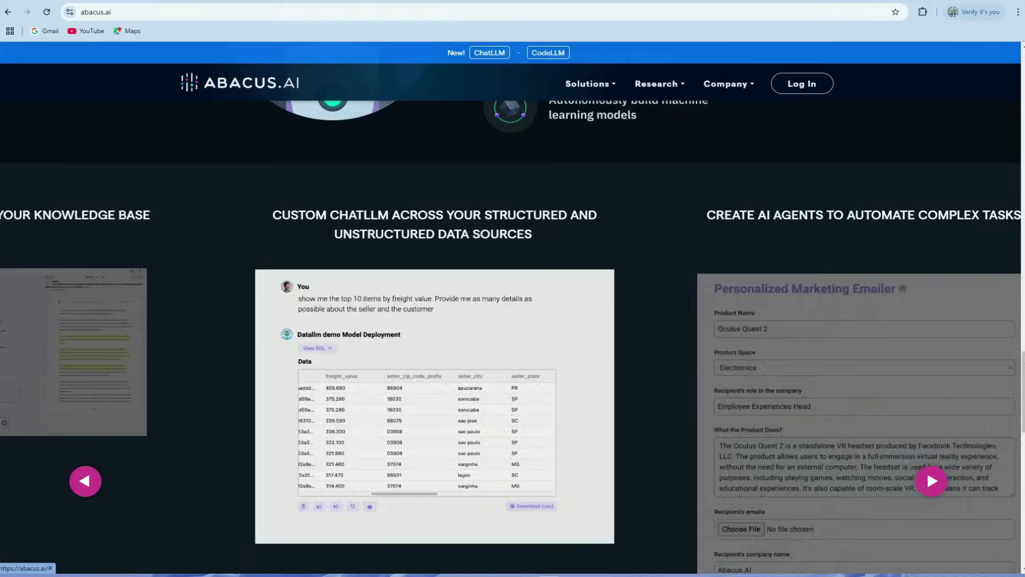
left_click(927, 471)
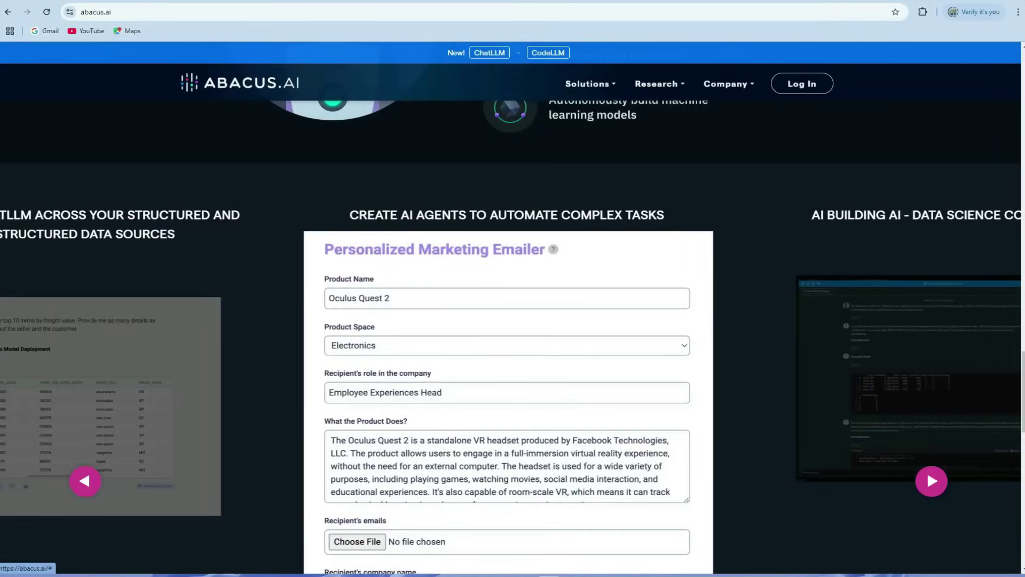
left_click(927, 471)
left_click(927, 471)
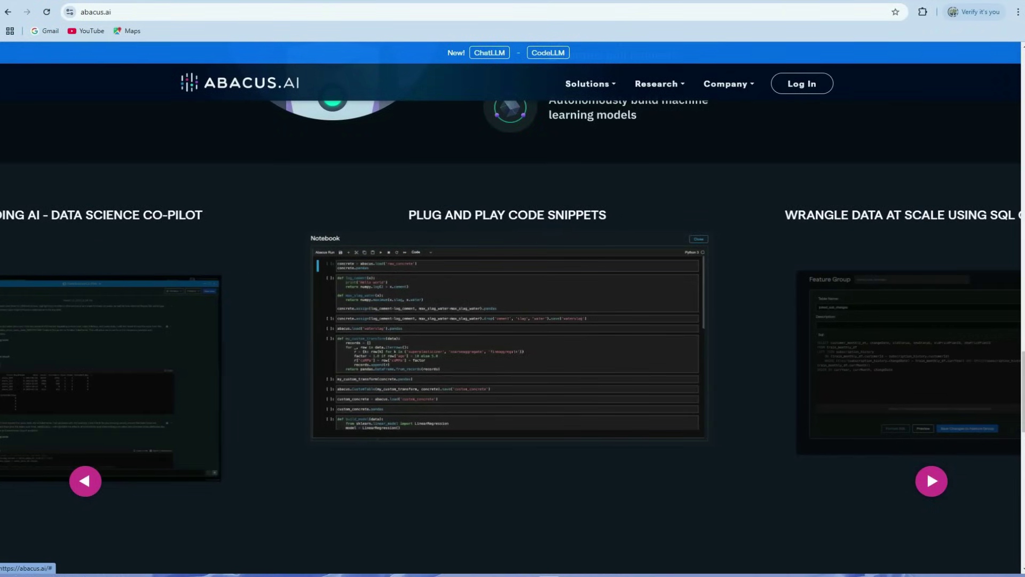
left_click(927, 471)
left_click(927, 471)
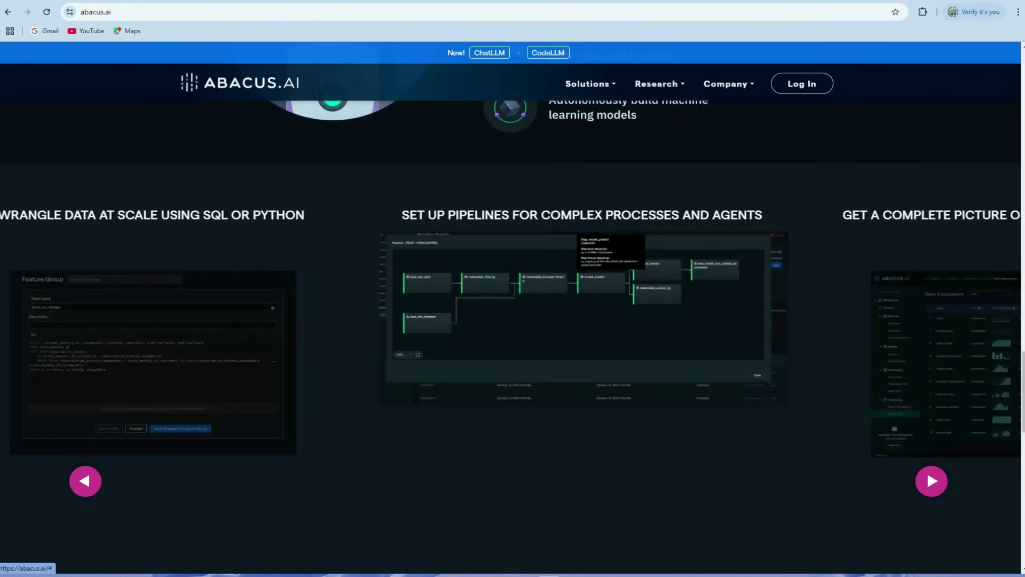
left_click(927, 471)
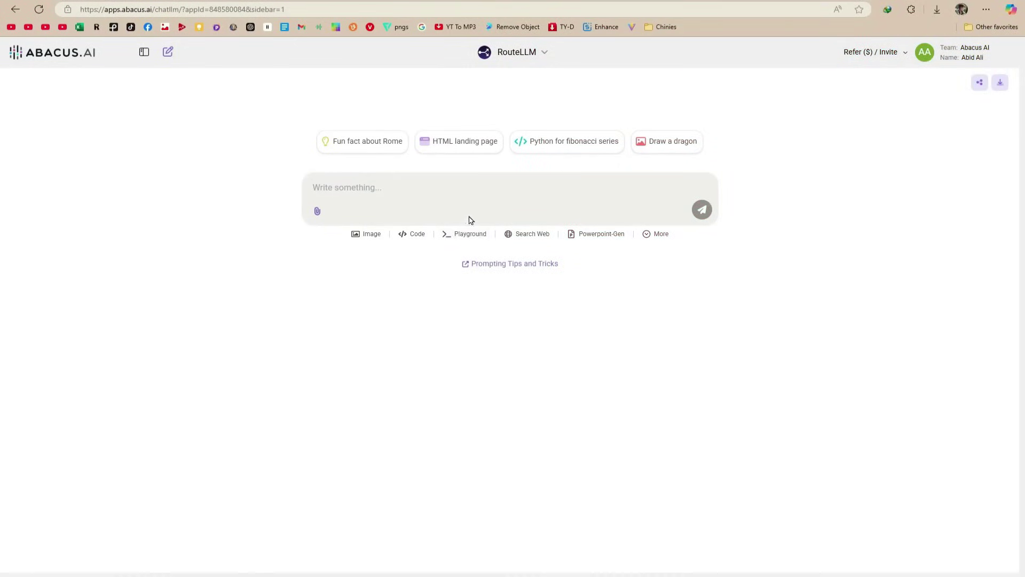
Step: Choose RouteLLM from the bot list as the chat model for the riddle
left_click(517, 51)
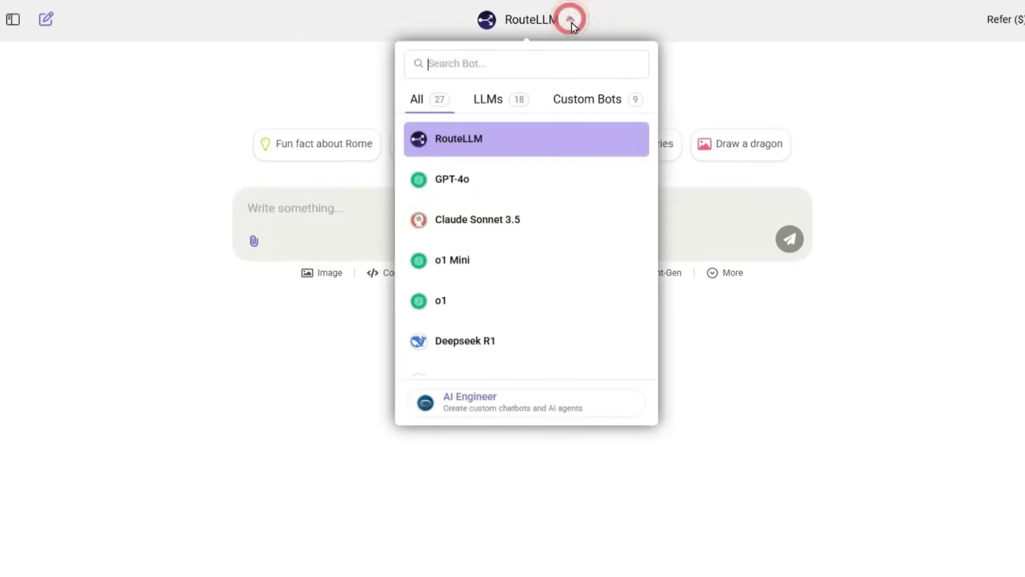
scroll(527, 225, "down", 4)
scroll(525, 240, "down", 3)
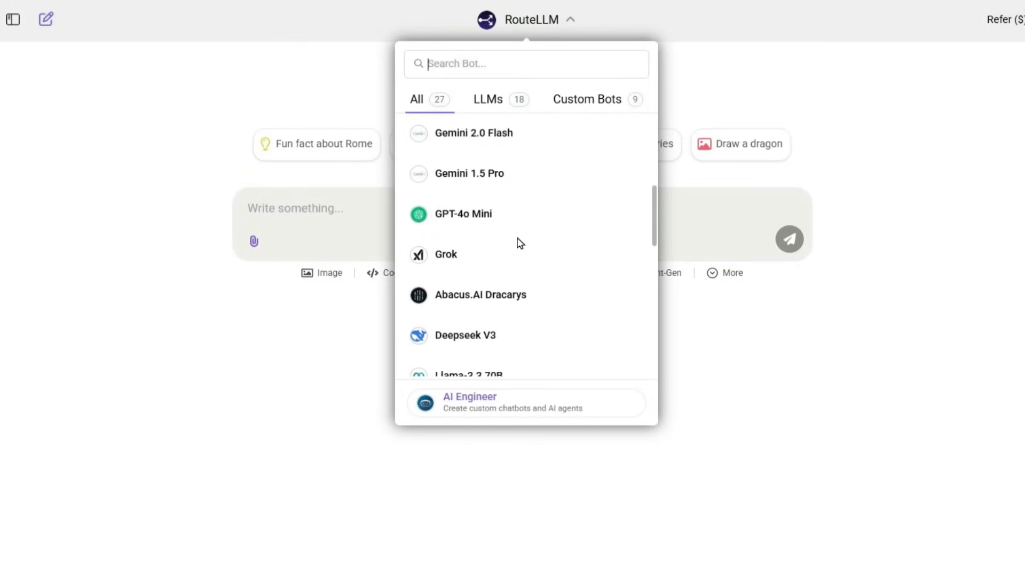
scroll(523, 248, "down", 3)
scroll(522, 257, "down", 3)
scroll(525, 272, "down", 3)
scroll(545, 313, "down", 3)
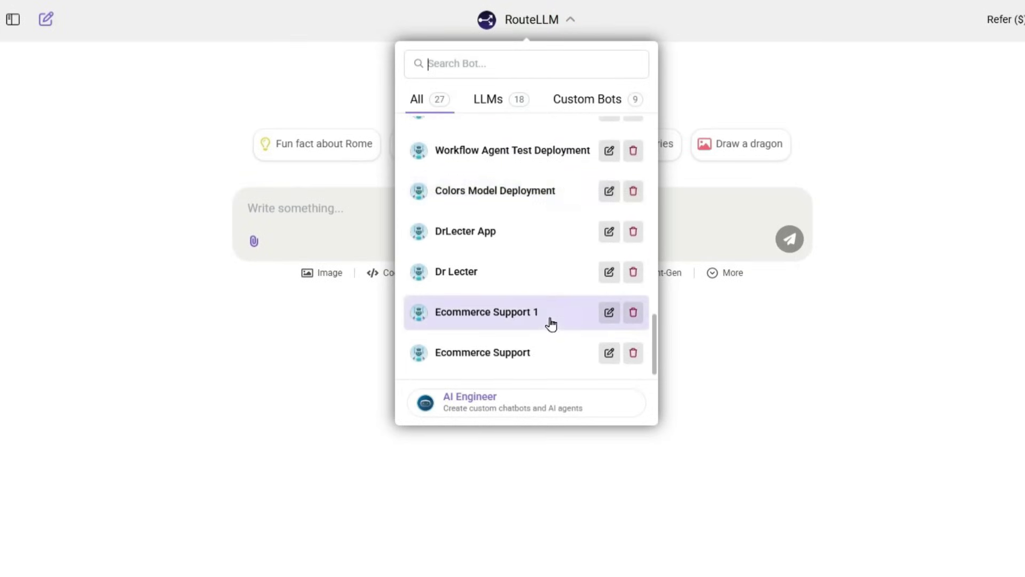
scroll(547, 292, "up", 5)
scroll(545, 284, "up", 3)
scroll(546, 281, "up", 4)
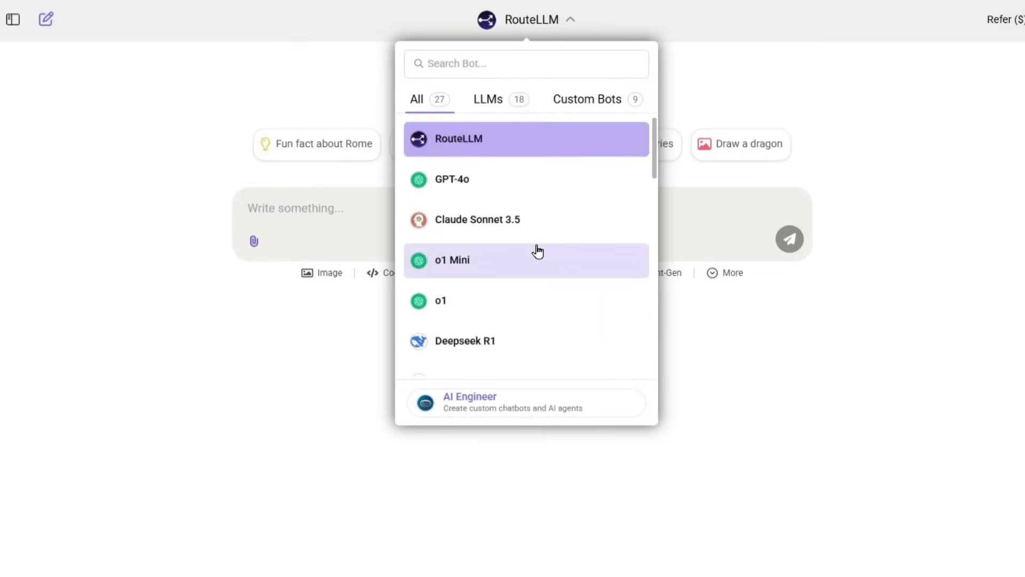
left_click(486, 138)
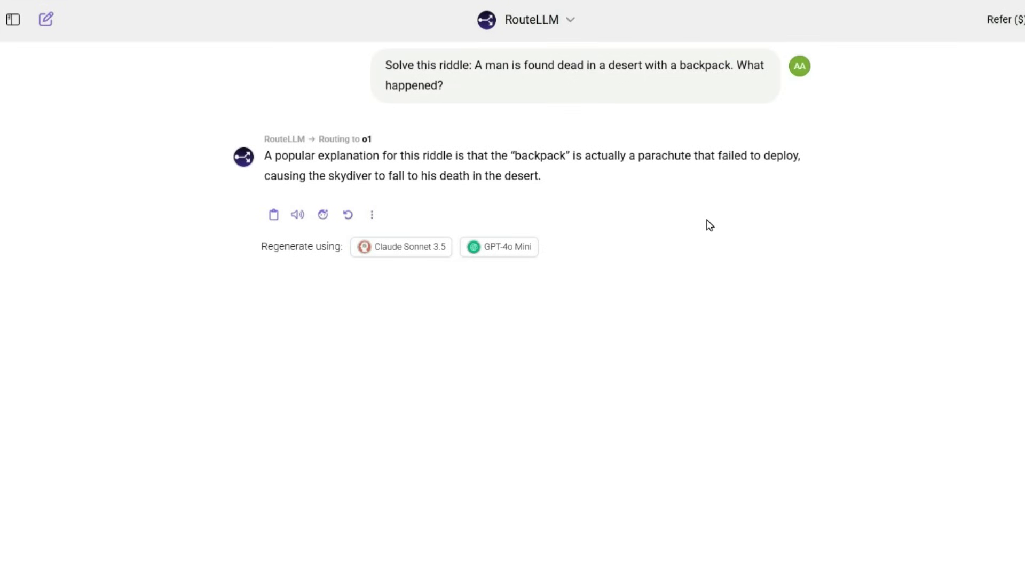
Step: Ask the dog-training question with GPT-4o, then re-ask it with Claude Sonnet 3.5
left_click(570, 23)
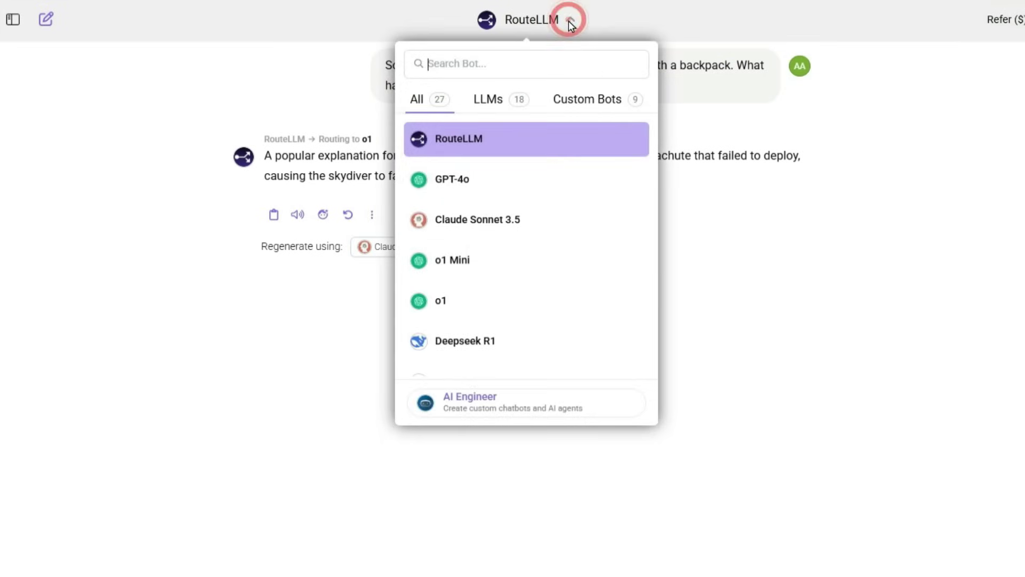
left_click(481, 180)
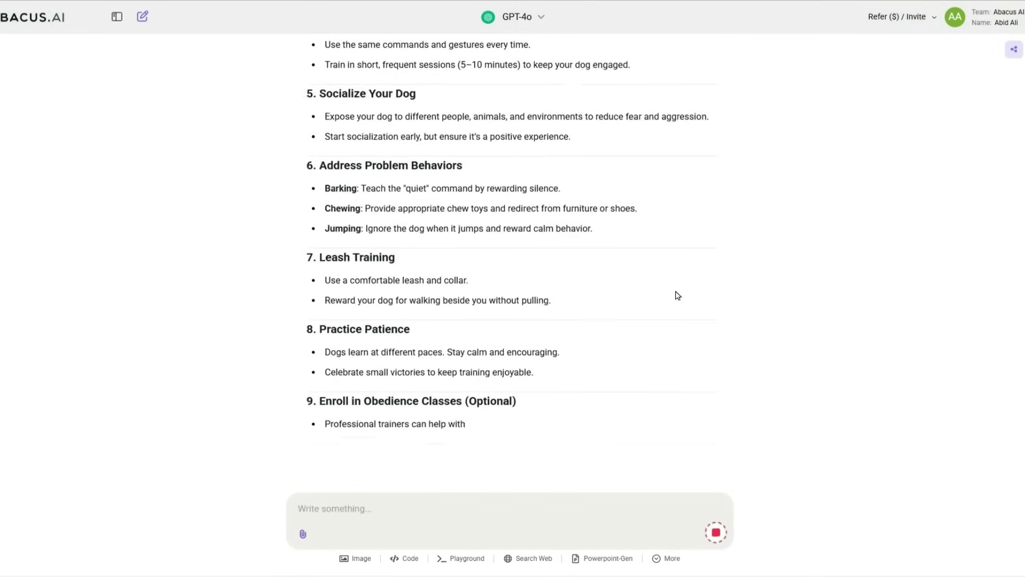
scroll(586, 311, "up", 8)
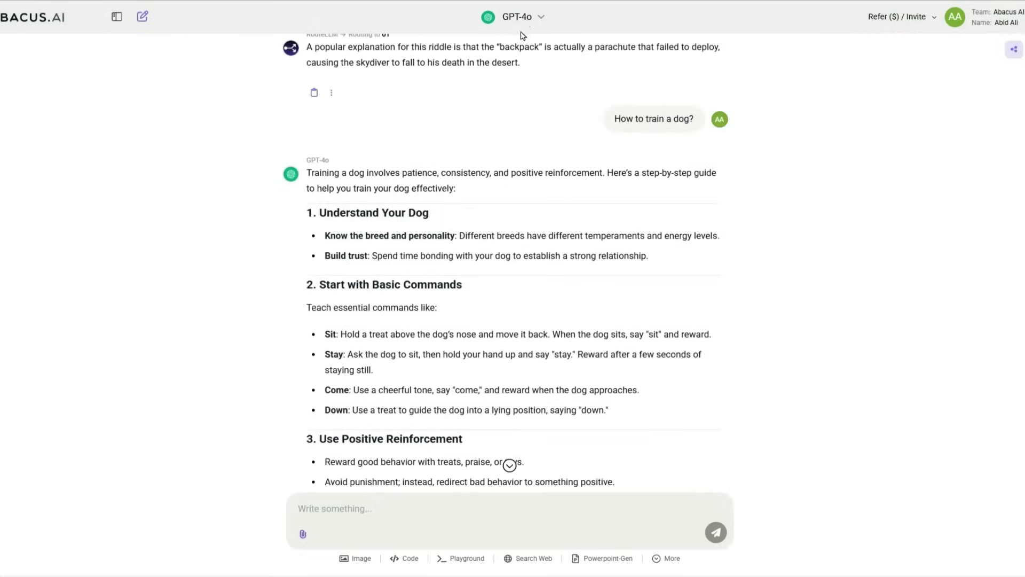
left_click(542, 19)
left_click(507, 173)
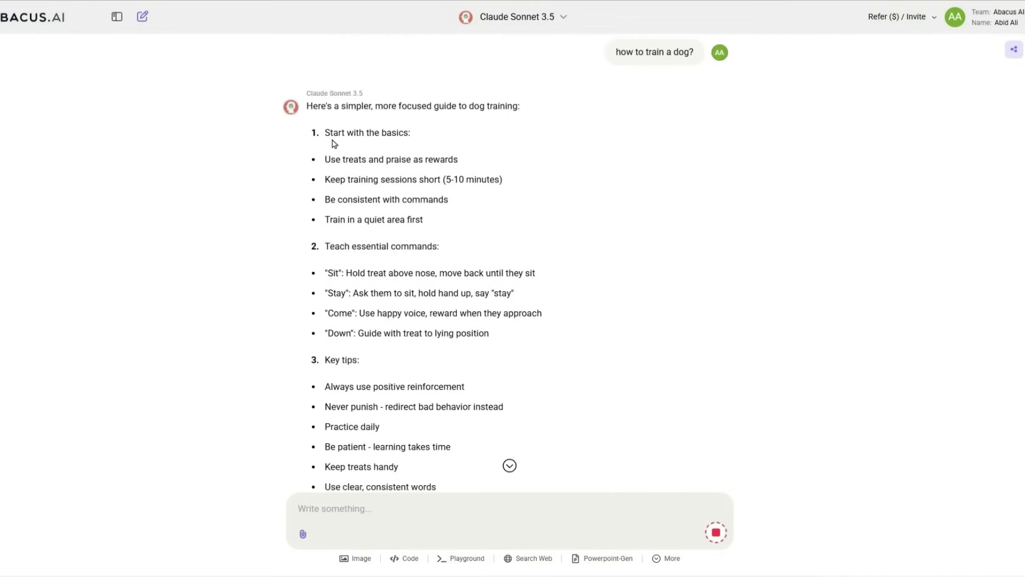
scroll(442, 300, "down", 2)
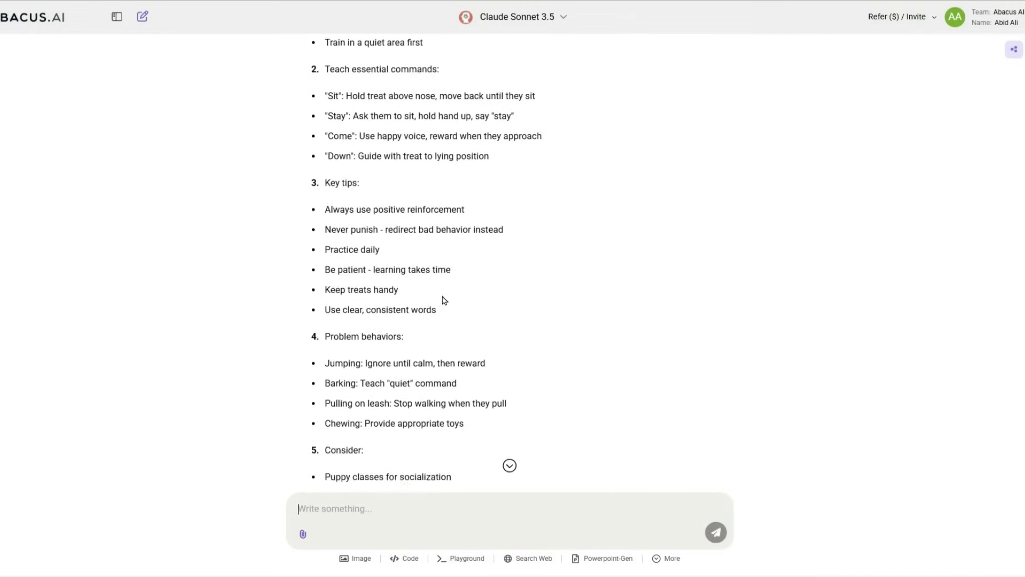
scroll(442, 300, "down", 2)
scroll(573, 430, "up", 3)
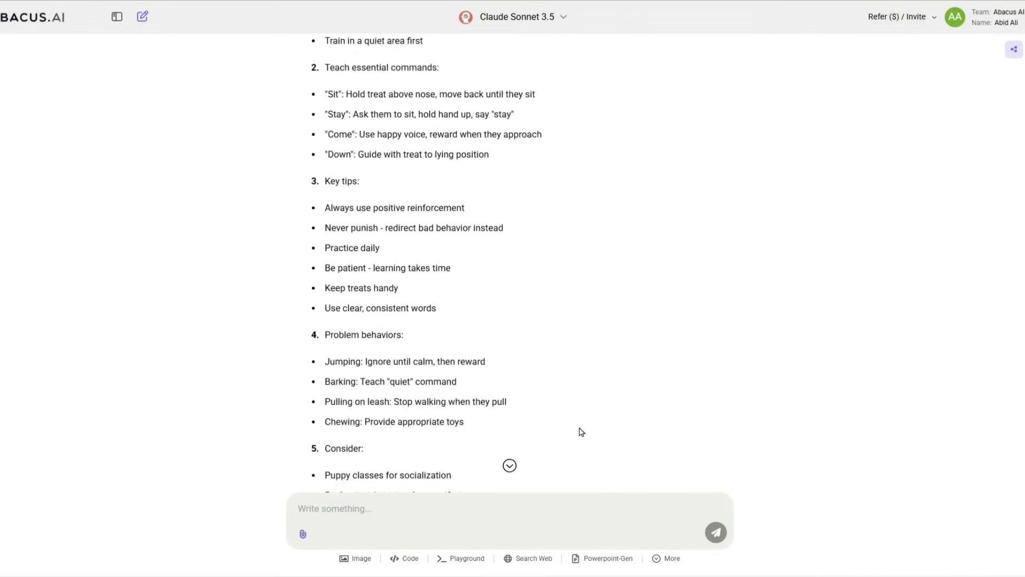
scroll(577, 430, "up", 3)
scroll(584, 429, "up", 3)
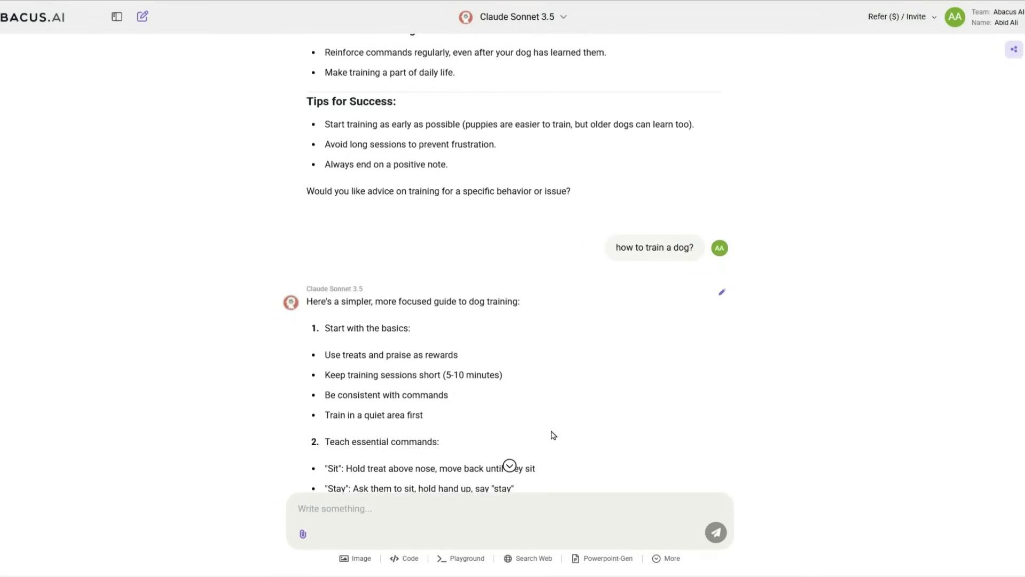
scroll(551, 435, "down", 5)
scroll(573, 415, "down", 5)
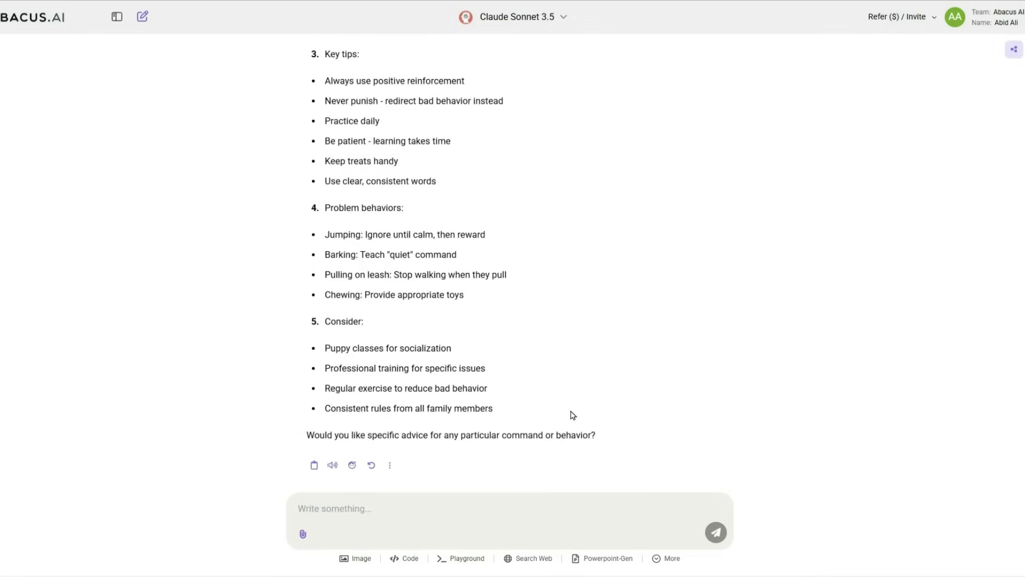
Step: Send the pasted HTML login form request and try the rendered Email and Password fields
left_click(380, 508)
key("ctrl+v")
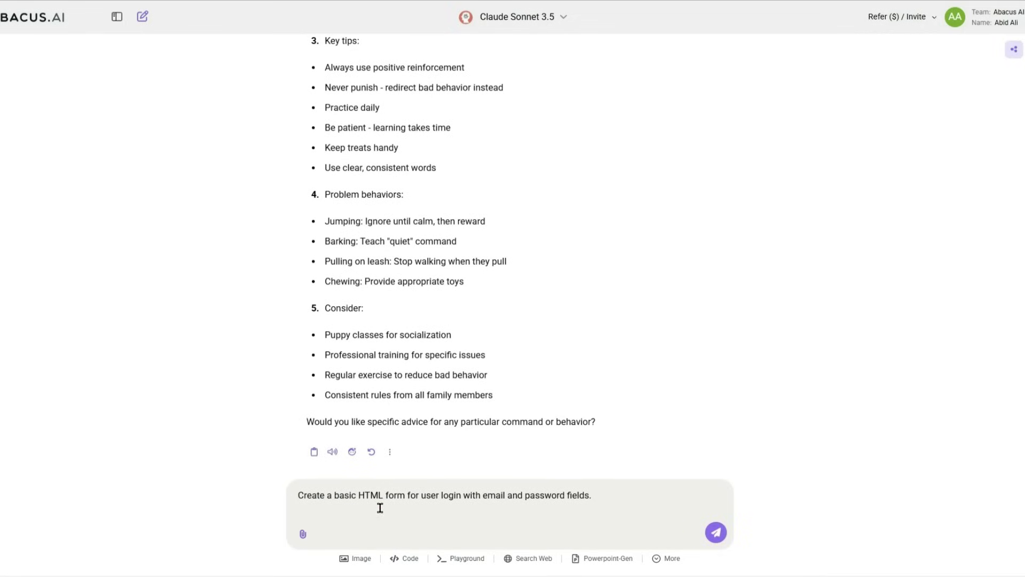
key("BackSpace")
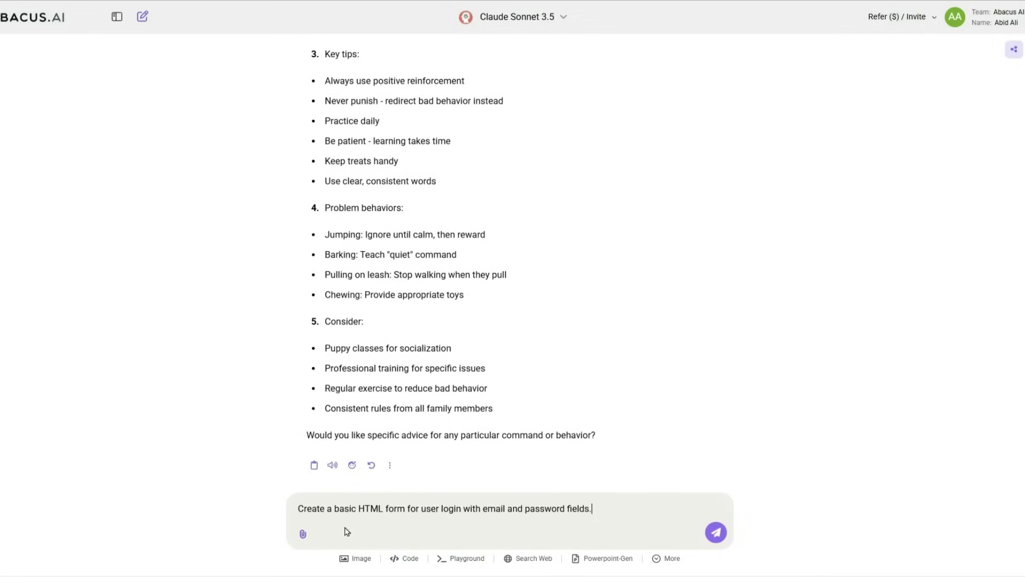
left_click(716, 533)
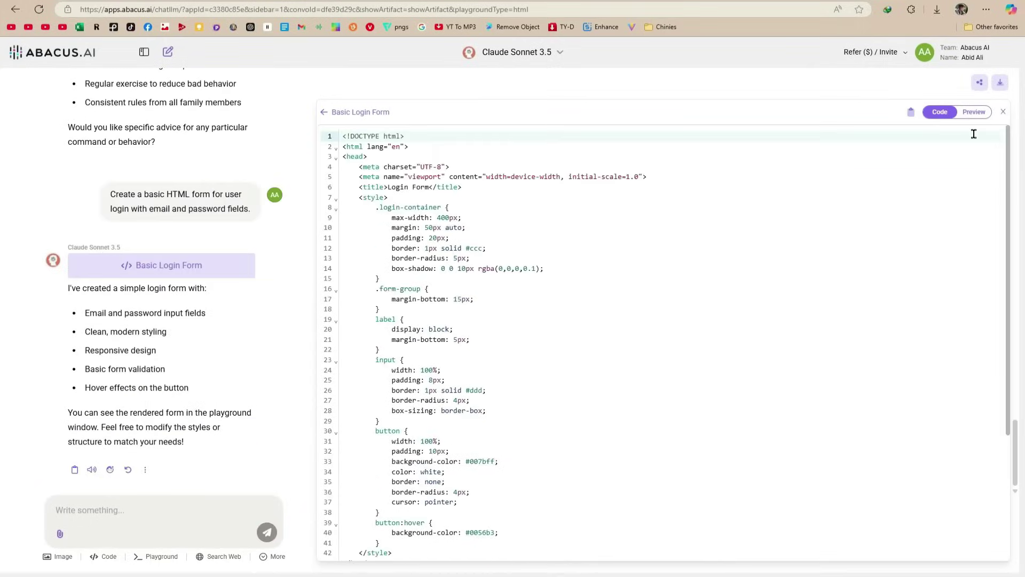
left_click(975, 112)
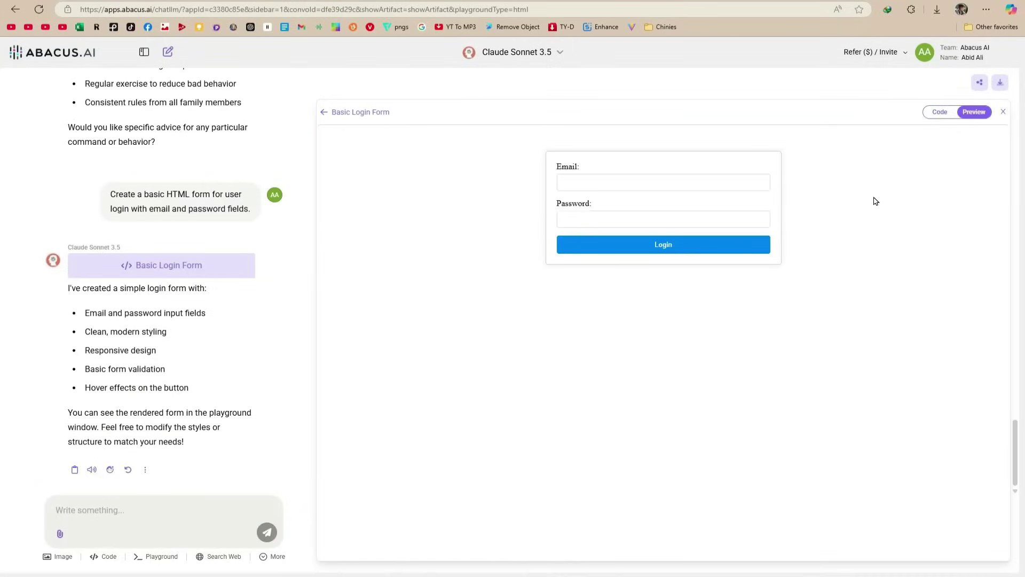
left_click(580, 185)
left_click(525, 189)
left_click(939, 112)
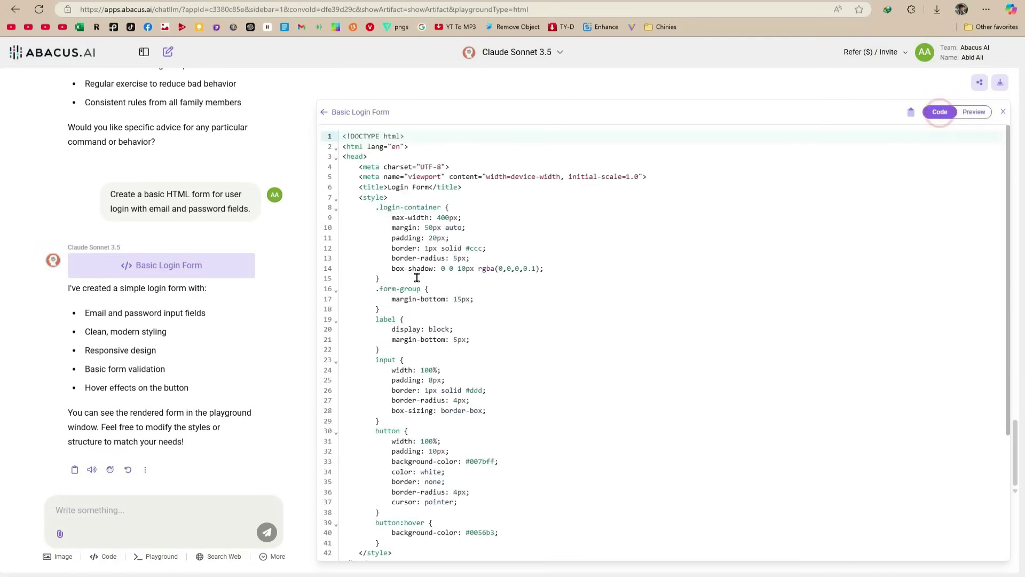
Step: Request the same form with a captcha and try the captcha field in the preview
left_click(114, 509)
type("create the same form along with a captcha")
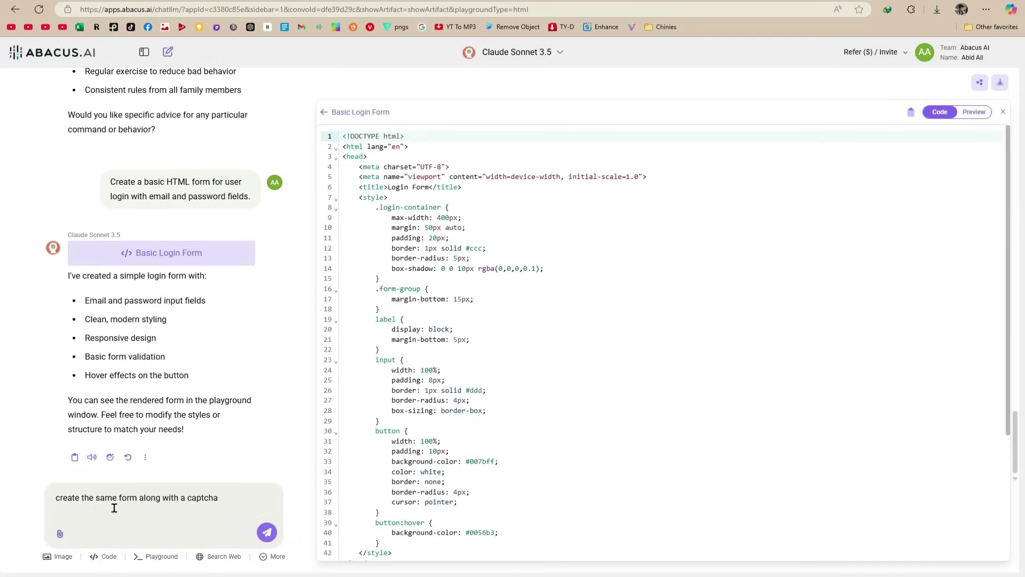
left_click(267, 532)
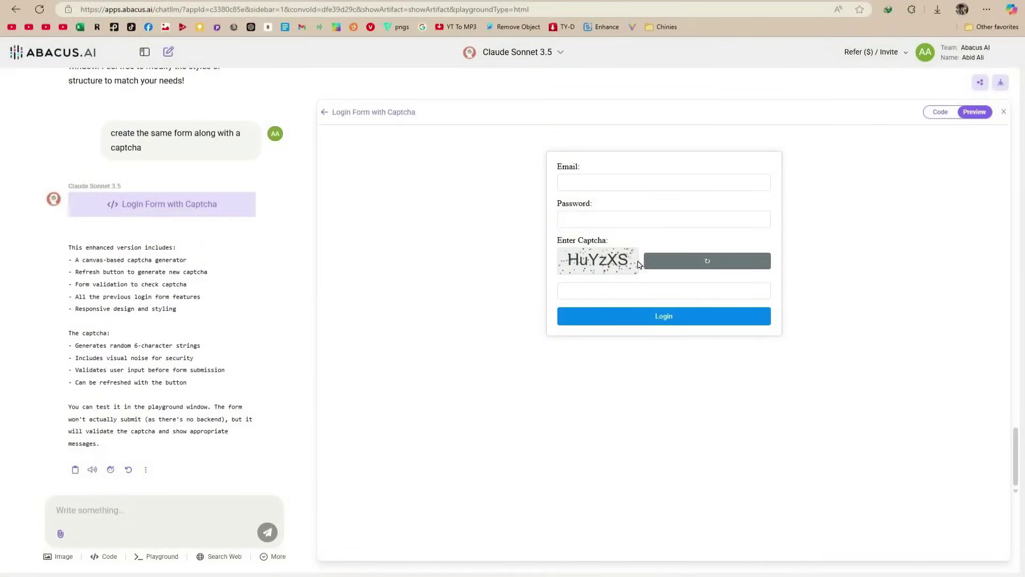
left_click(647, 293)
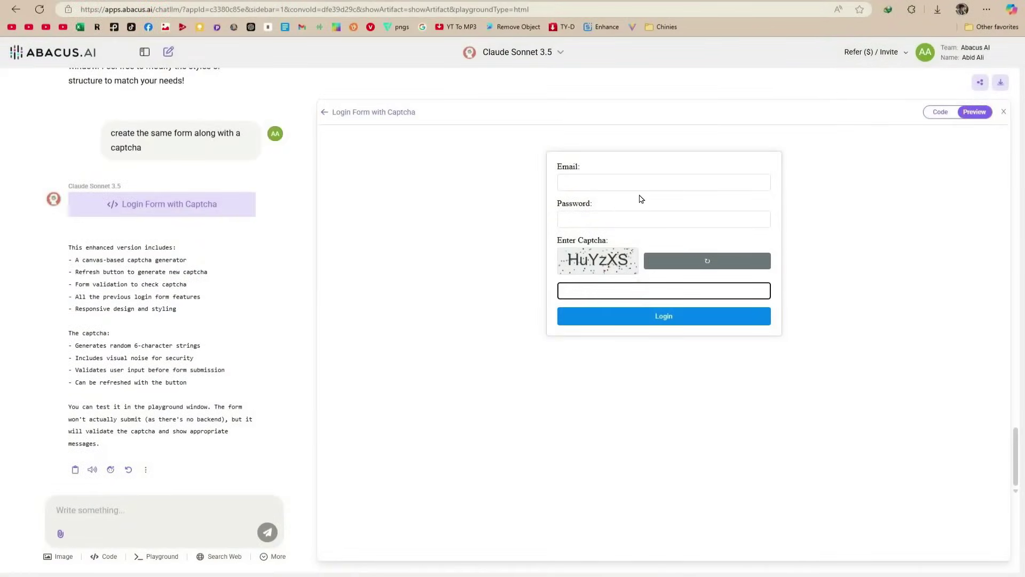
Step: In a new chat with Llama-3.3 70B, send the question 'How to solve a rubik's cube?'
left_click(167, 53)
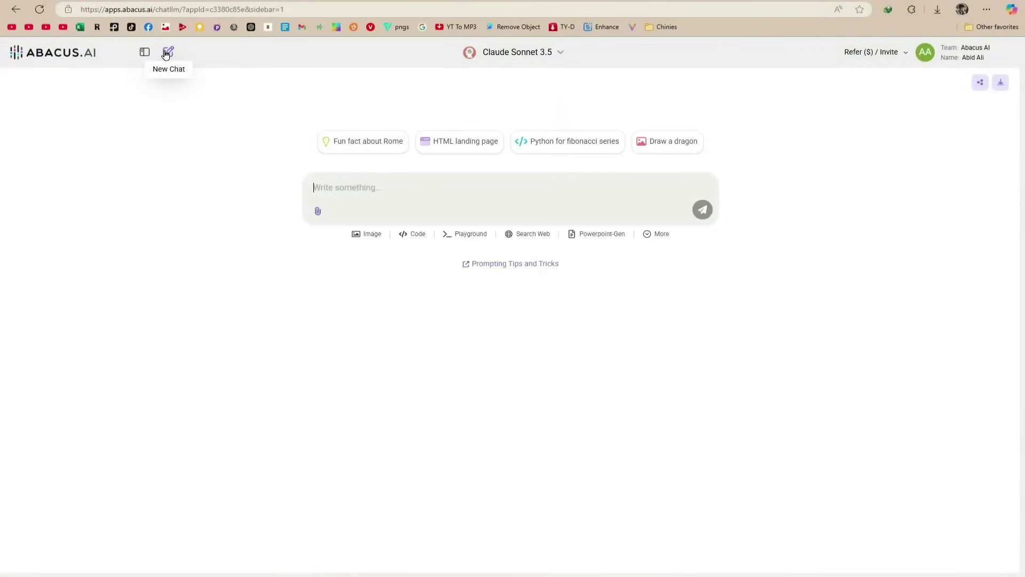
left_click(561, 52)
scroll(505, 203, "down", 5)
scroll(505, 203, "down", 3)
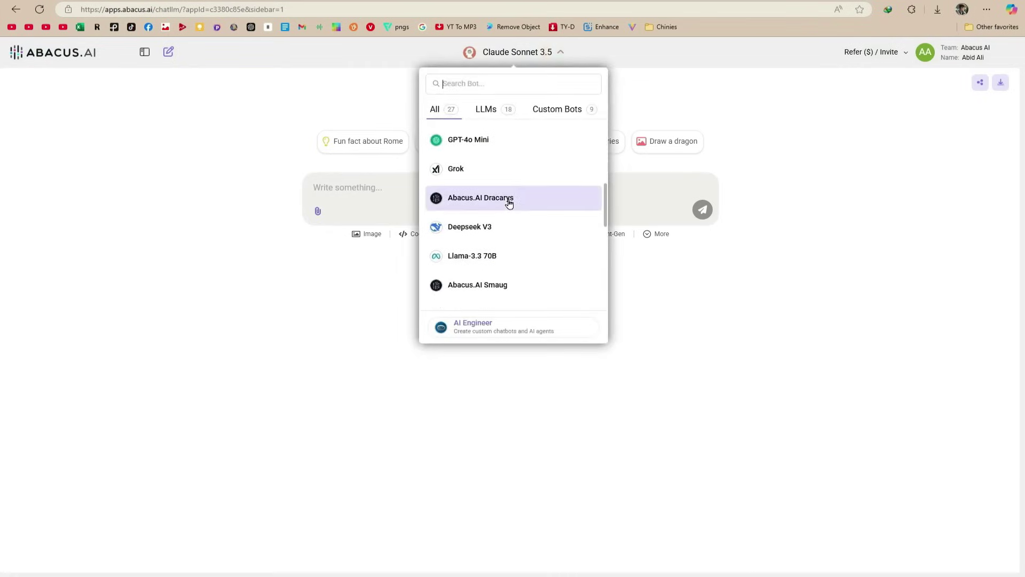
left_click(481, 258)
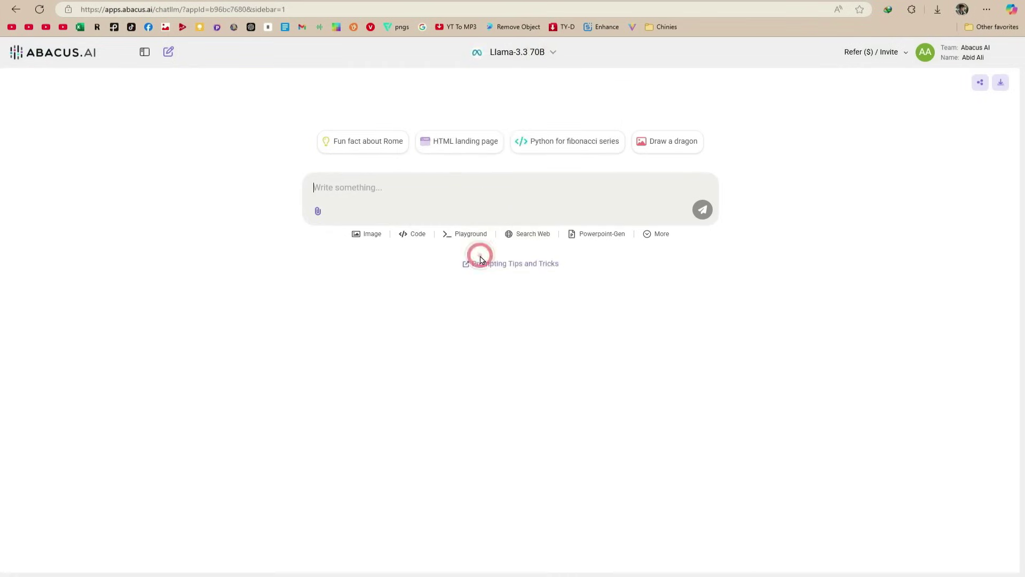
left_click(414, 191)
type("How to solve a rubik's cube?")
key("BackSpace")
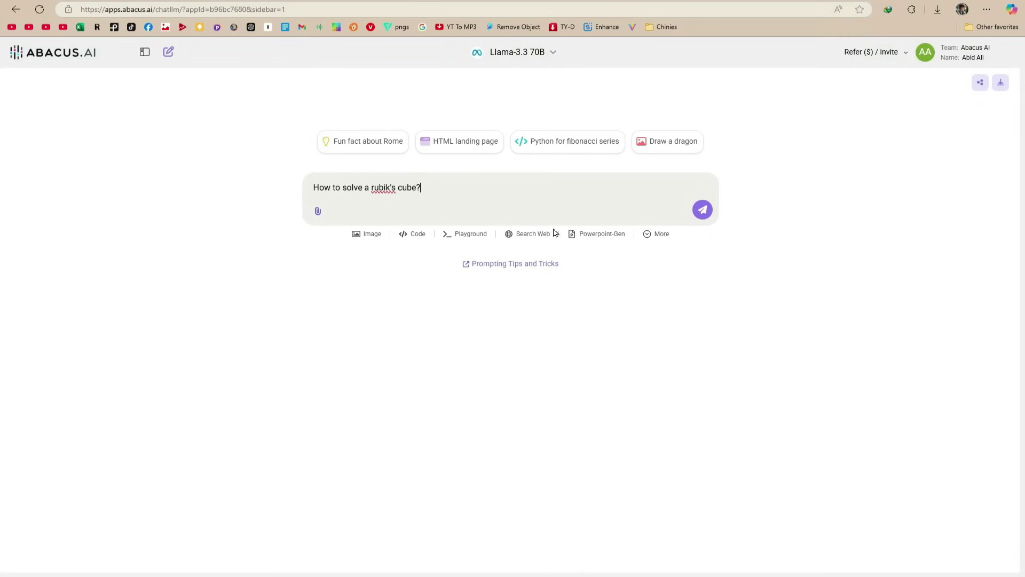
left_click(702, 210)
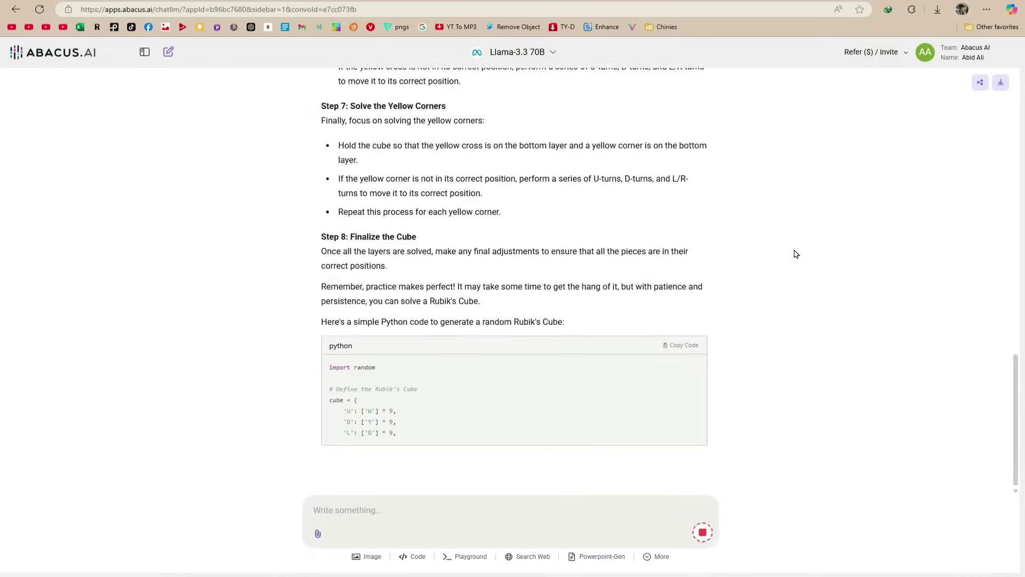
scroll(762, 248, "up", 5)
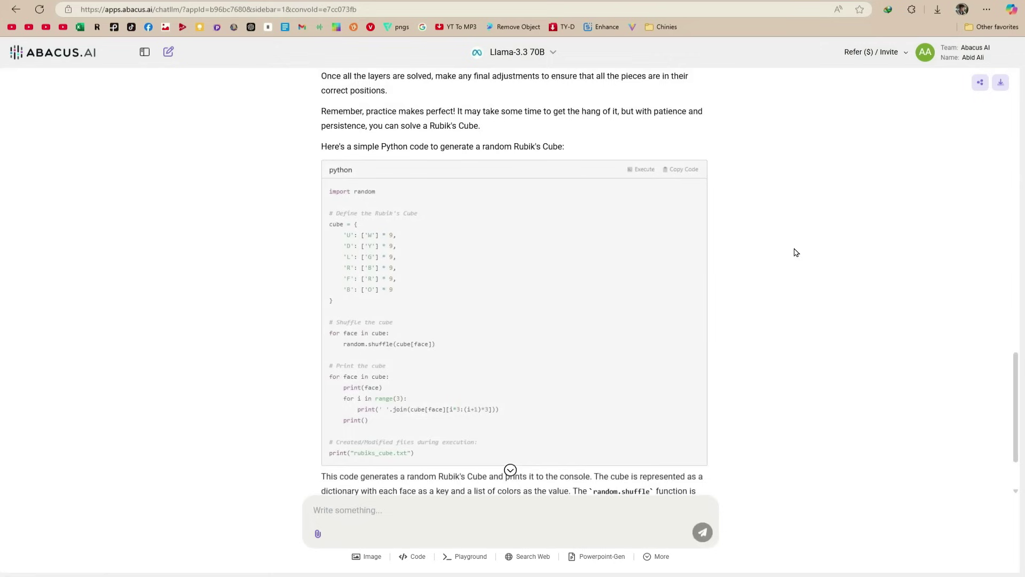
scroll(667, 256, "up", 4)
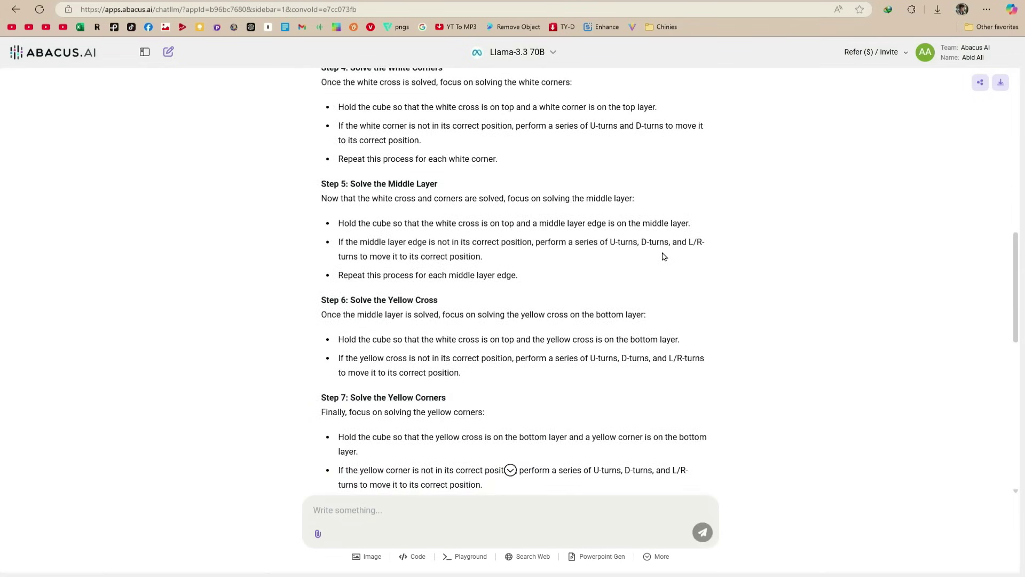
scroll(663, 256, "up", 4)
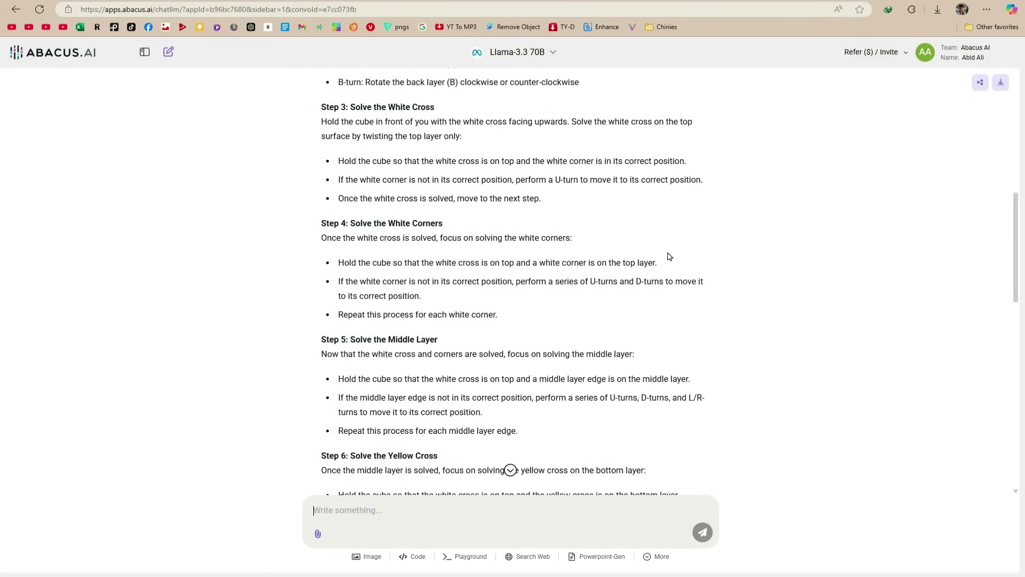
scroll(667, 256, "up", 4)
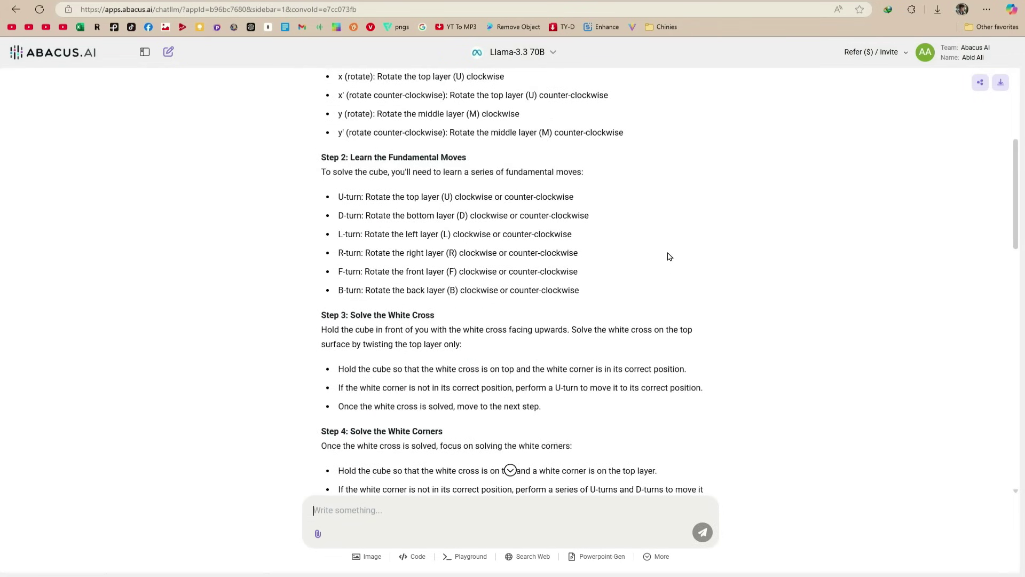
scroll(669, 256, "up", 4)
scroll(489, 193, "up", 3)
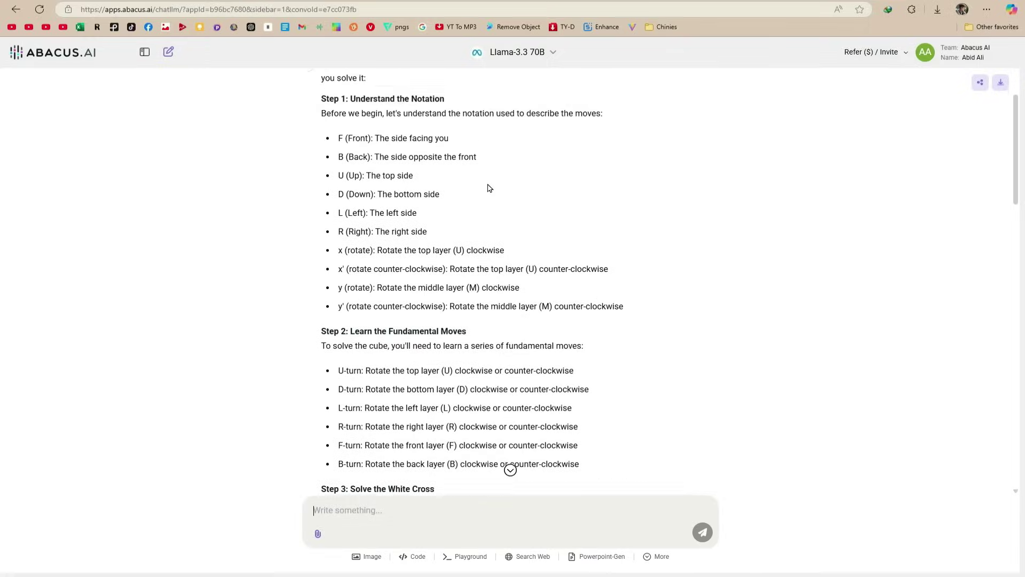
scroll(489, 193, "up", 3)
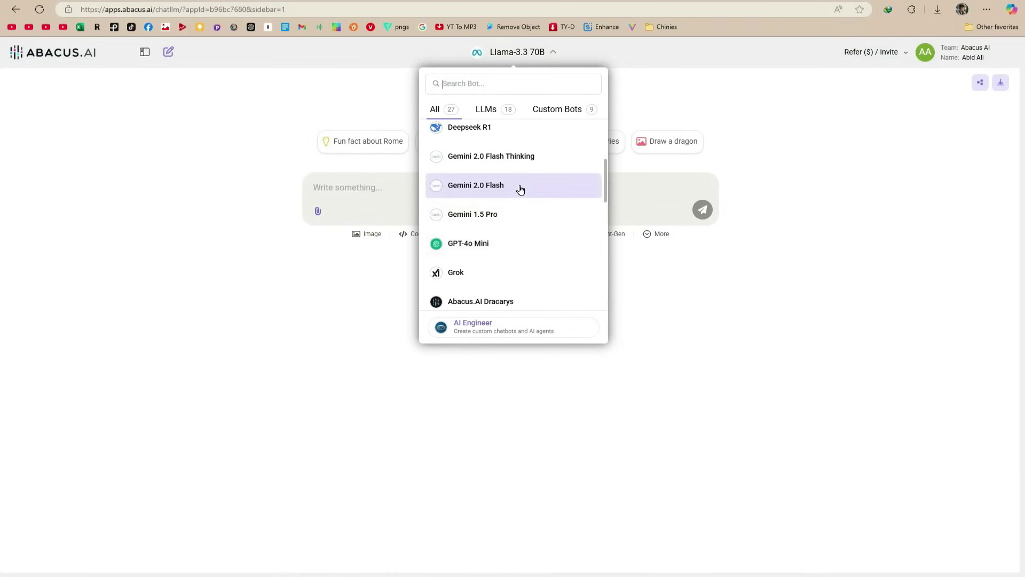
Step: With Gemini 2.0 Flash, upload the 01.mp4 video and ask what they are doing
left_click(520, 189)
left_click(317, 210)
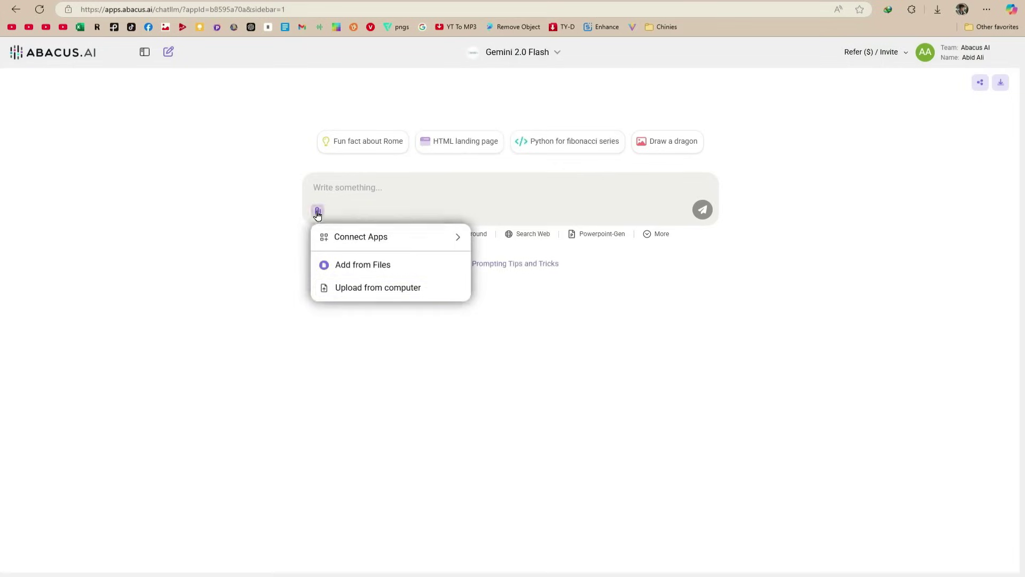
left_click(370, 288)
left_click(404, 188)
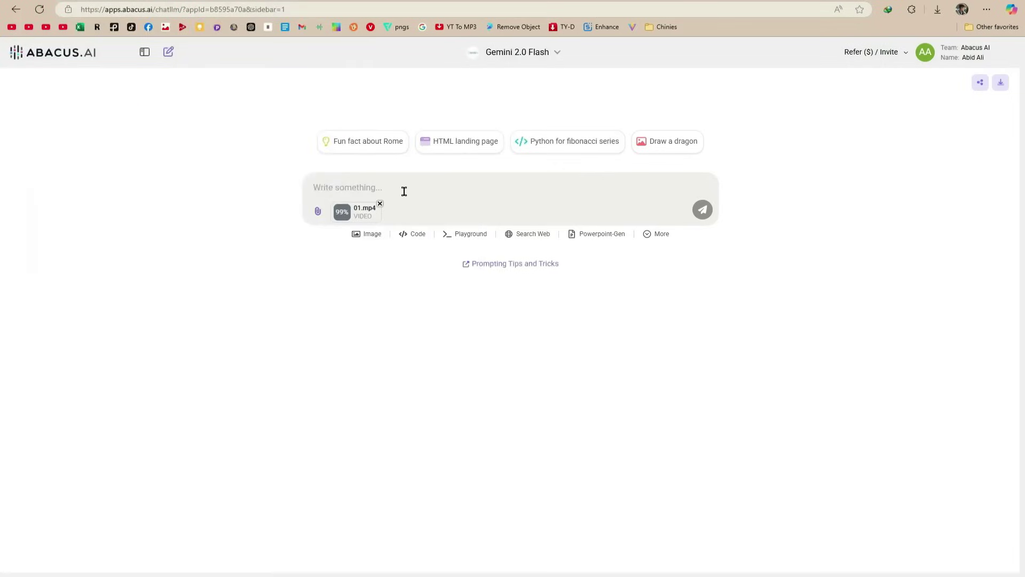
type("What are they d")
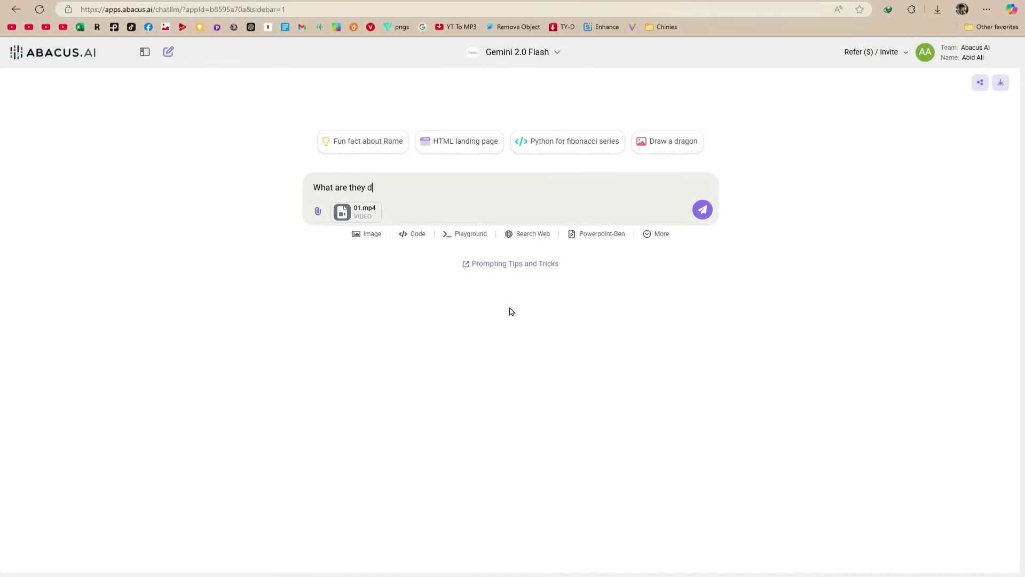
type("?")
key("Return")
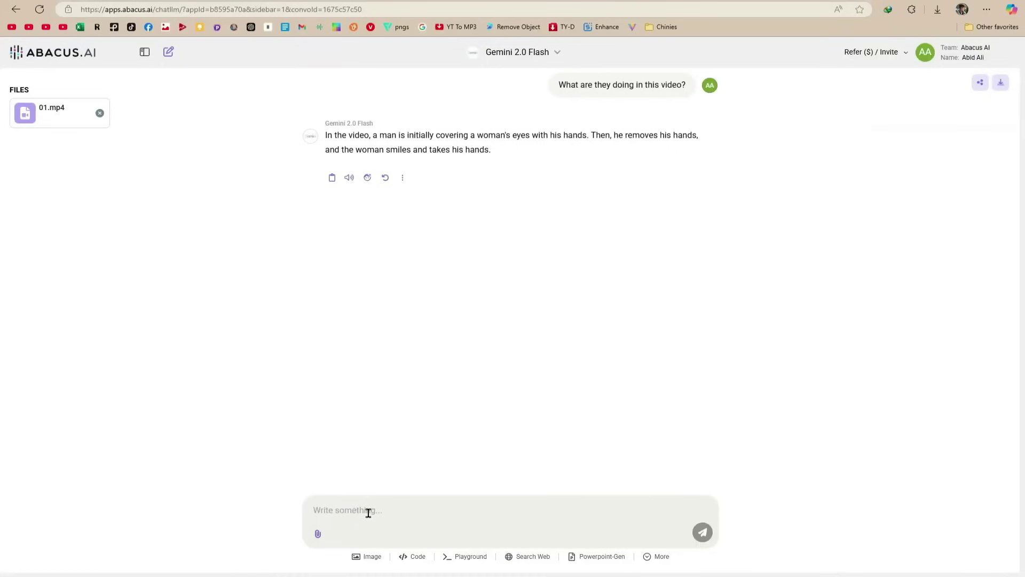
Step: Send the pasted YouTube link with a 300-word summary request
type("https://www.youtube.com/watch?v=m5GIbXbxn1o&t=79s  summarize this YouTube video in 300 words")
key("Return")
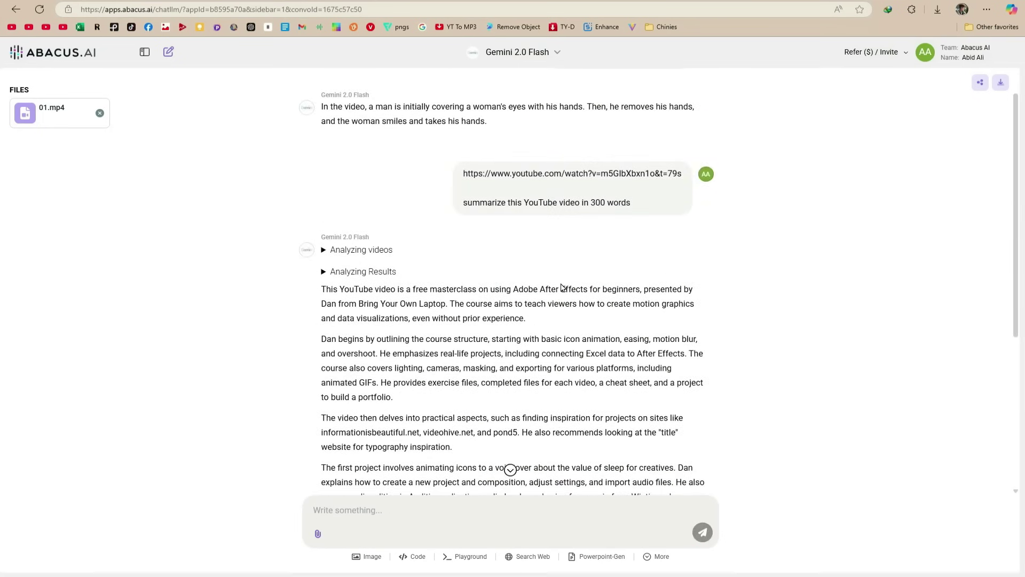
Step: Send the follow-up 'Can i learn motion graphics from this course?'
left_click(414, 513)
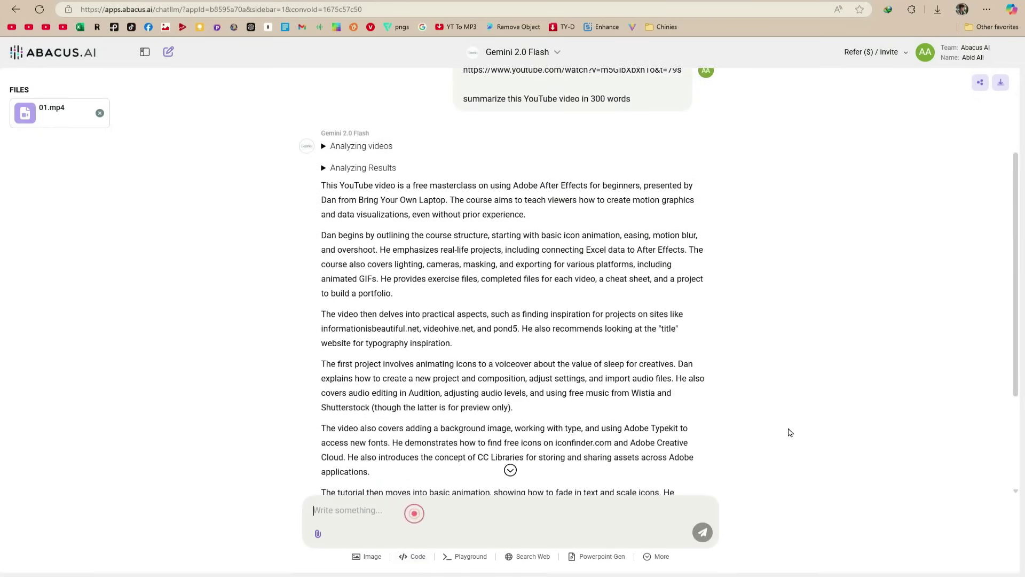
type("Can i learn mo")
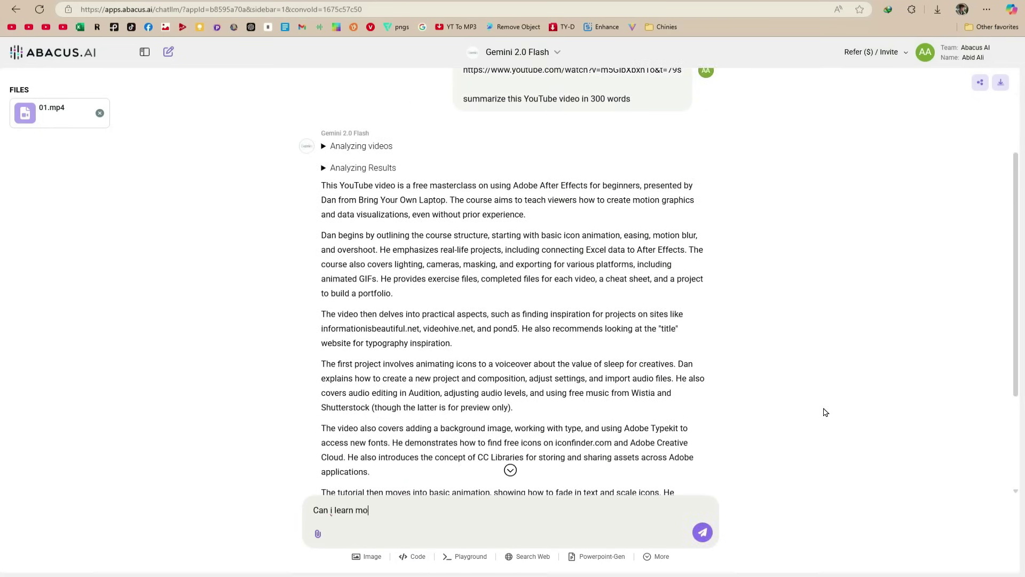
type("tion graphics in this course?")
key("Return")
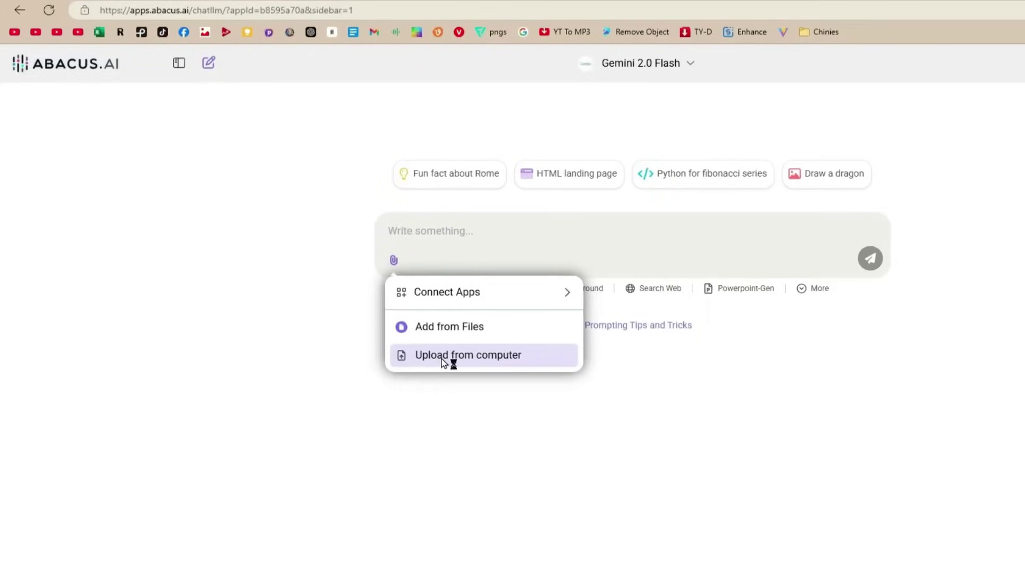
Step: Attach the 01 PDF from the computer and ask Gemini to summarize the document
left_click(420, 340)
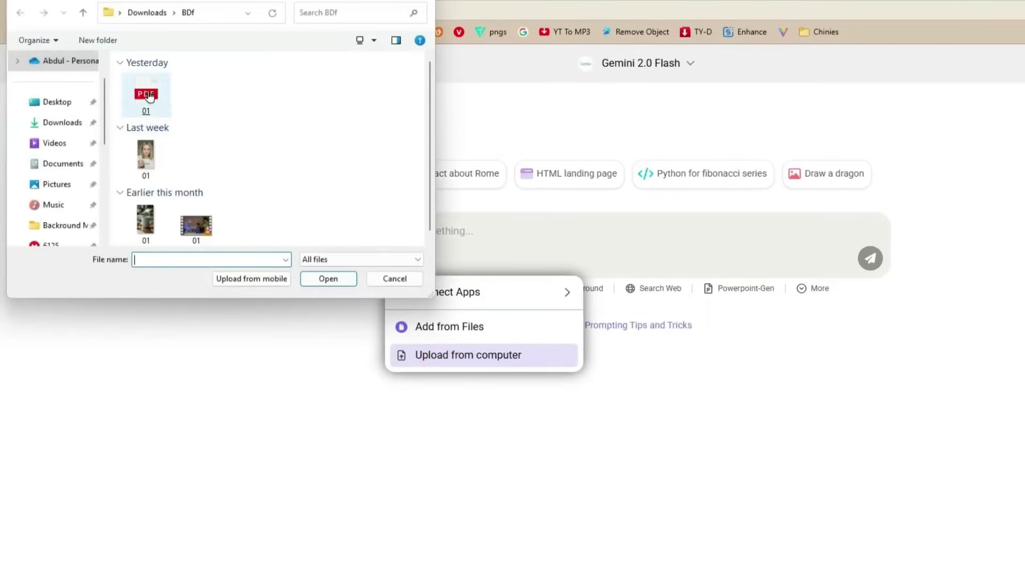
double_click(146, 96)
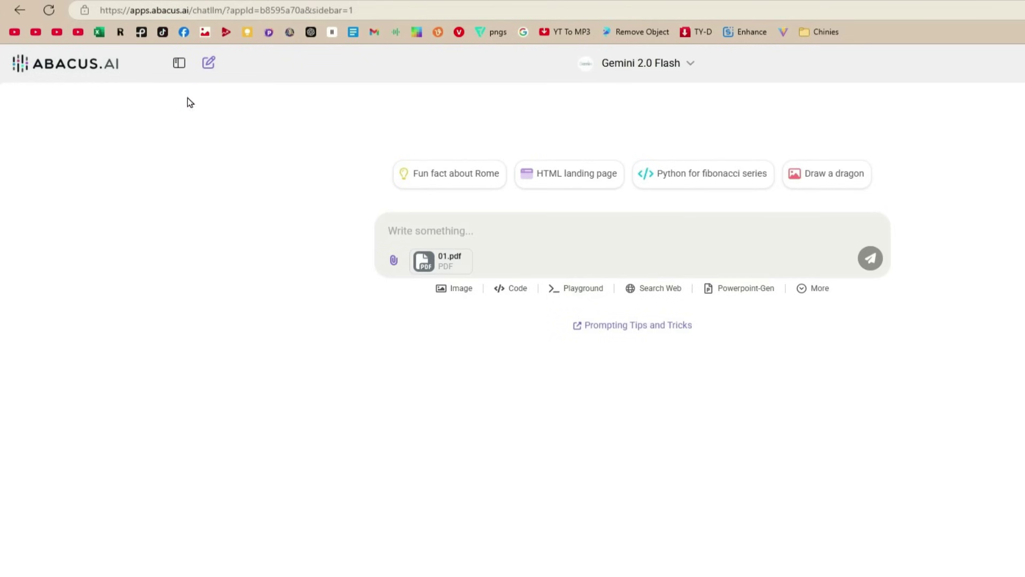
left_click(451, 224)
type("Please summarize this document")
key("Return")
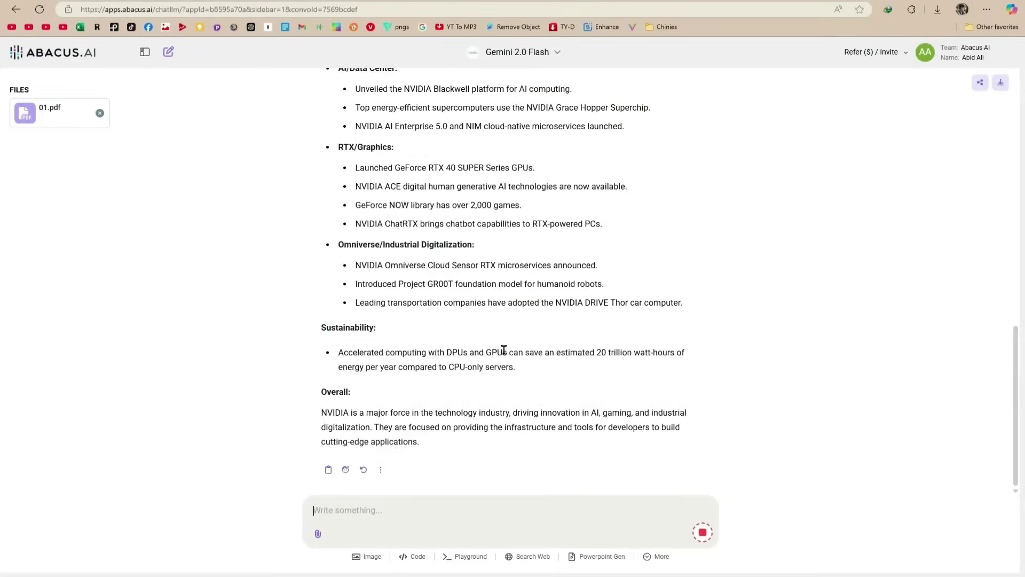
scroll(503, 350, "up", 10)
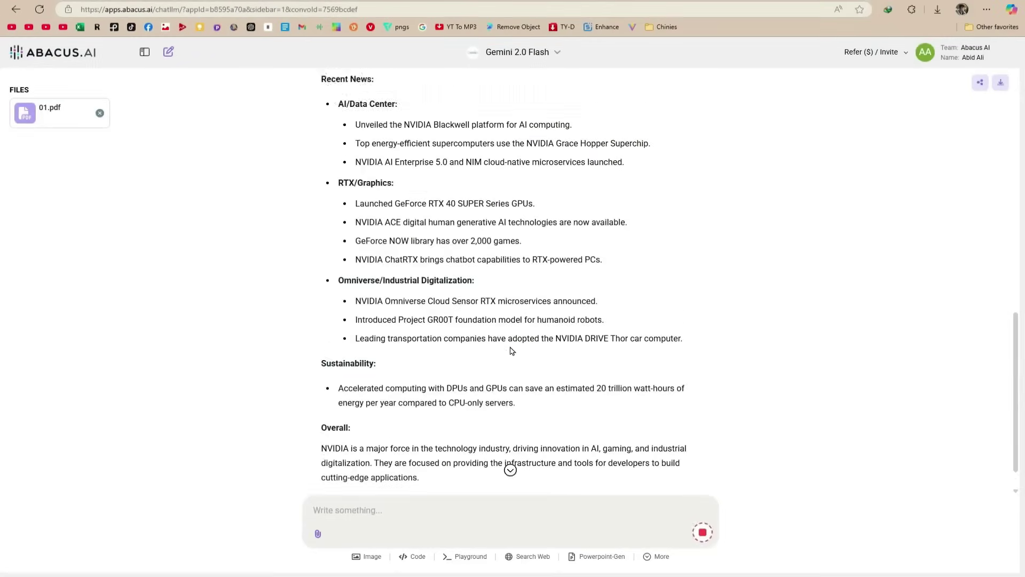
scroll(504, 350, "up", 10)
scroll(568, 291, "up", 5)
scroll(567, 290, "up", 5)
scroll(621, 291, "up", 5)
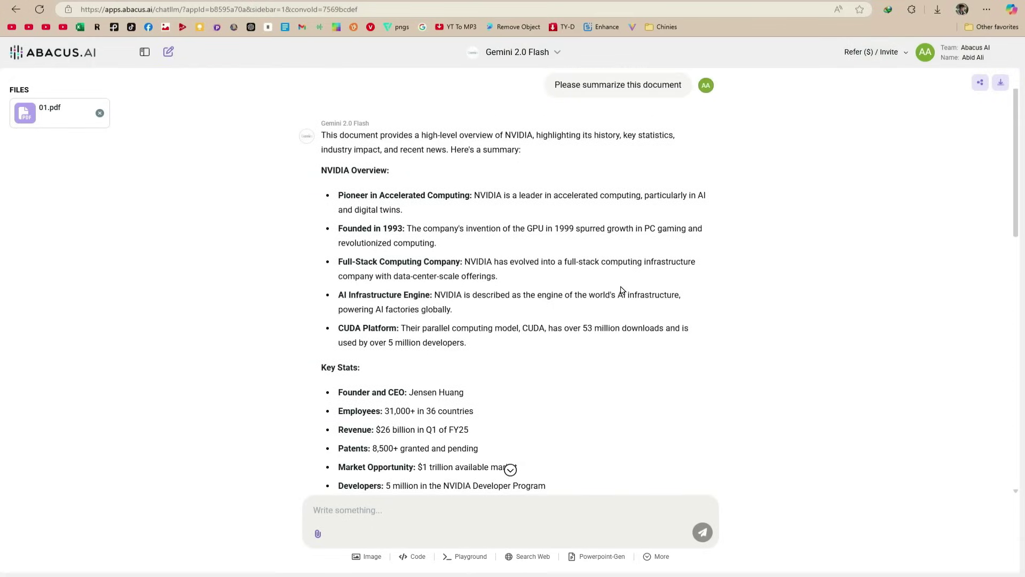
scroll(561, 226, "down", 2)
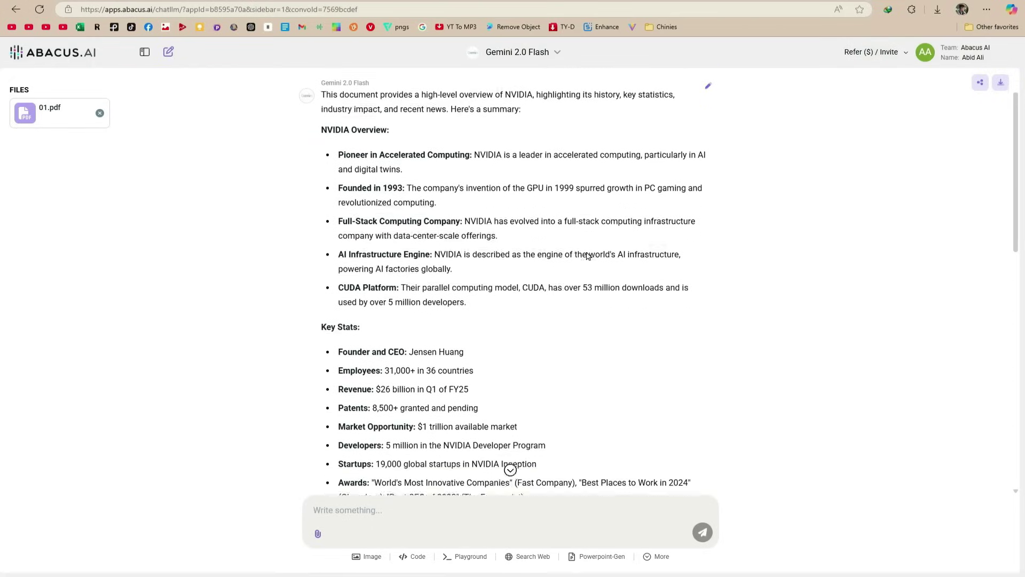
scroll(560, 226, "down", 2)
scroll(645, 303, "down", 2)
scroll(644, 303, "down", 2)
scroll(644, 302, "down", 10)
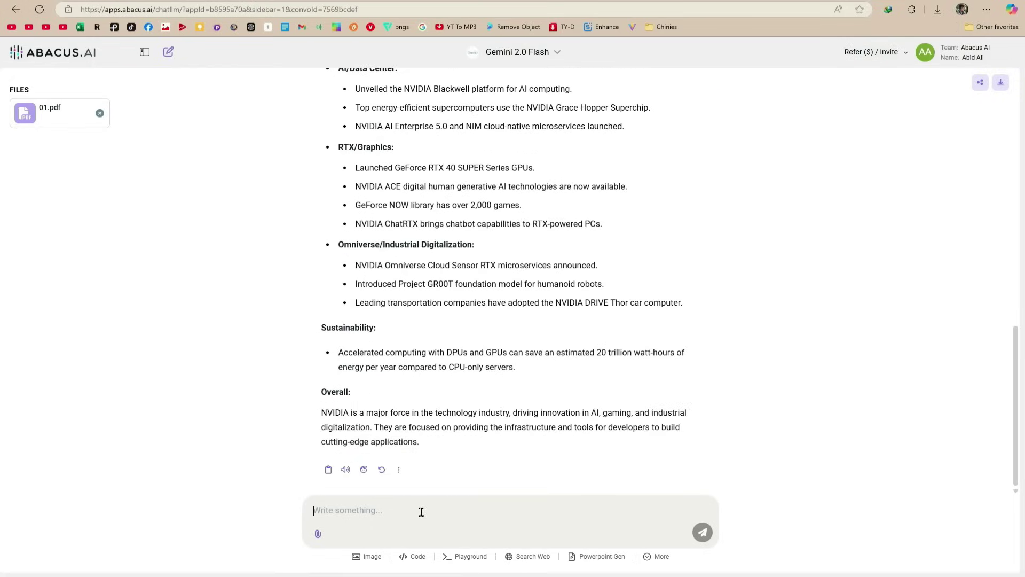
Step: Send the follow-up 'What is the latest news about Nvidia?'
left_click(417, 509)
type("What is the latest news about Nvidia?")
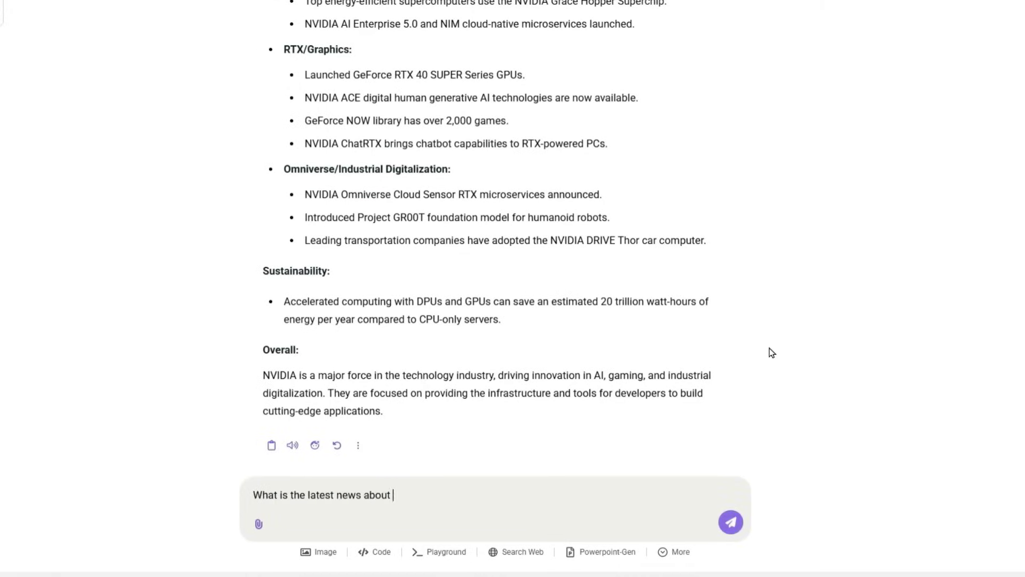
key("Return")
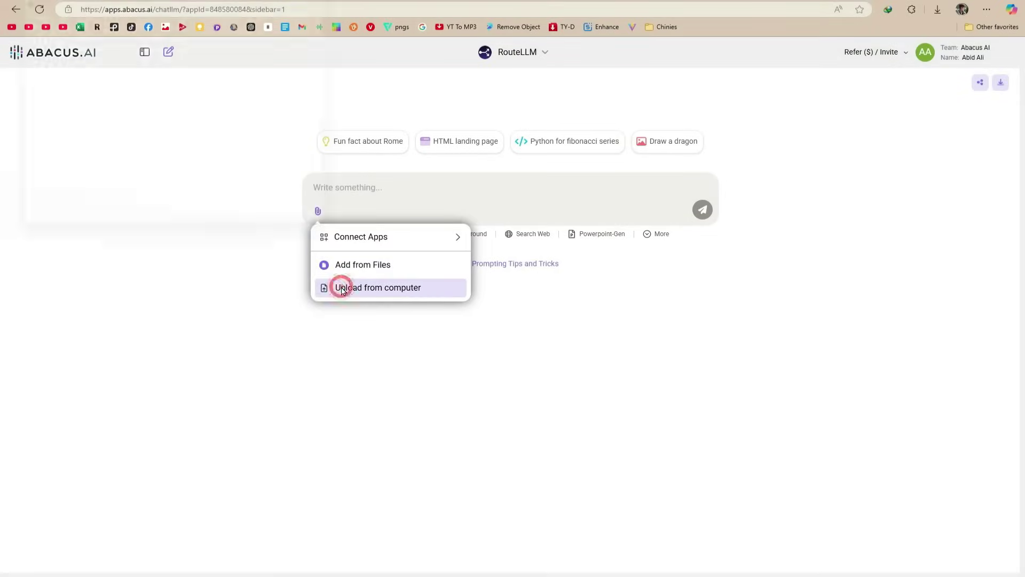
Step: Ask RouteLLM to explain the attached 01.png image, then start a new empty chat
left_click(355, 187)
type("Can you explain ")
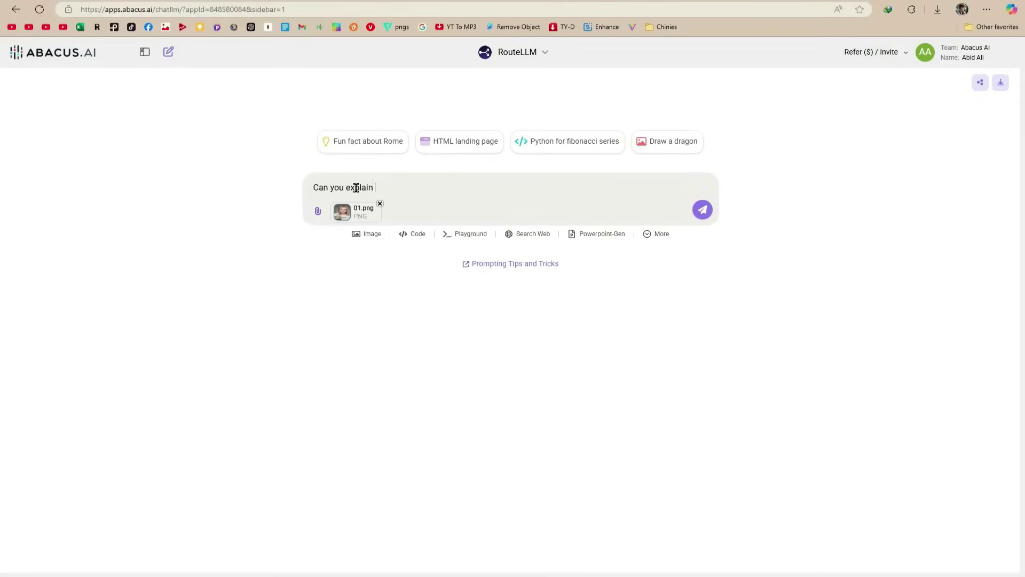
type("this image")
key("Return")
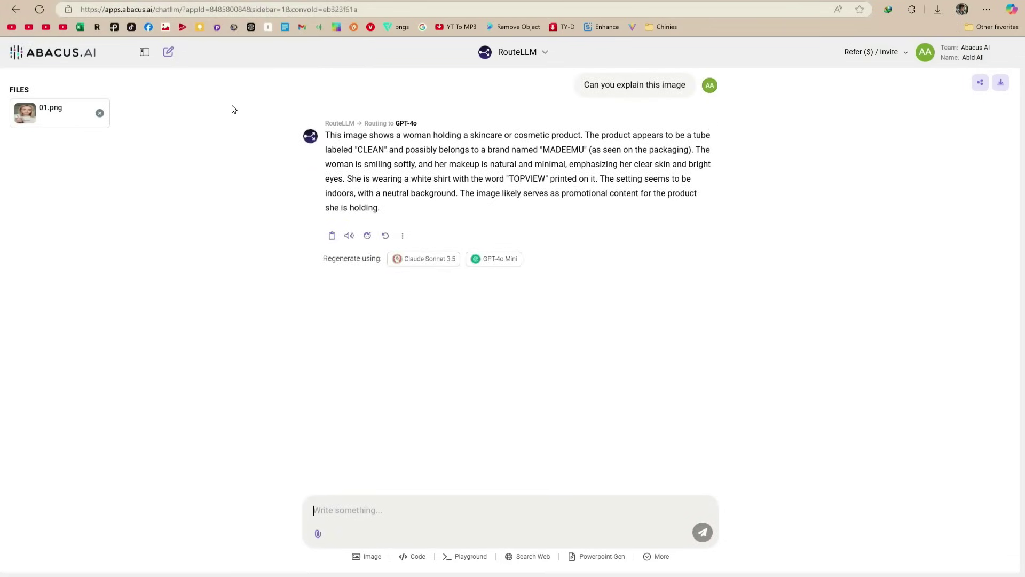
left_click(168, 52)
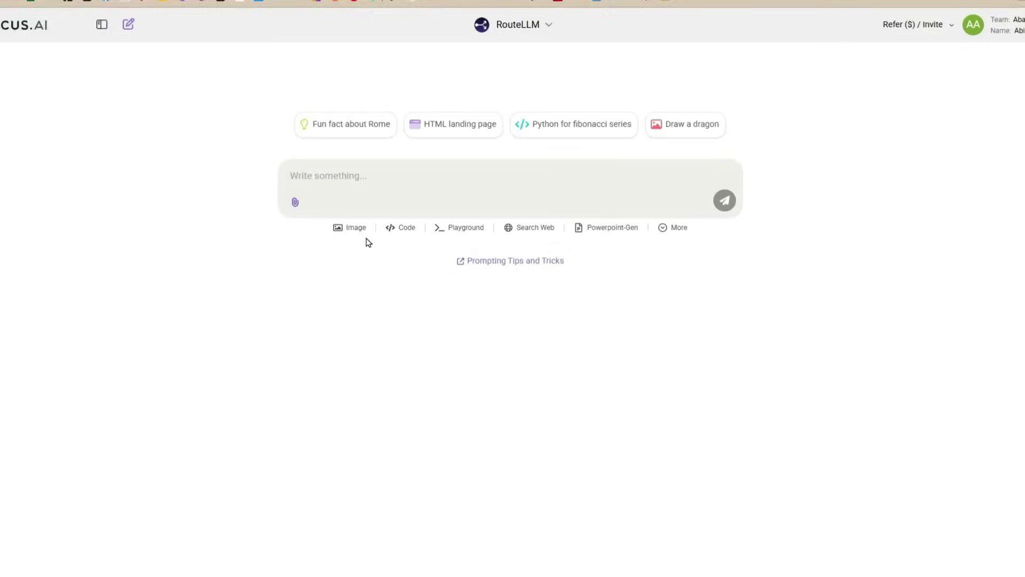
Step: In image generation settings, select FLUX 1.1 [pro] Ultra as the model
left_click(349, 227)
left_click(450, 230)
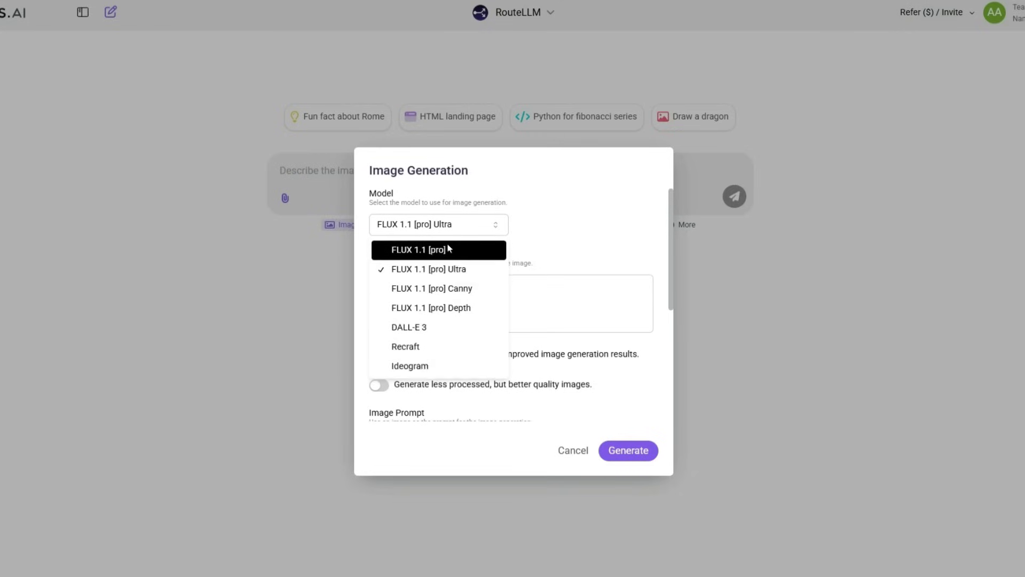
left_click(433, 250)
left_click(438, 223)
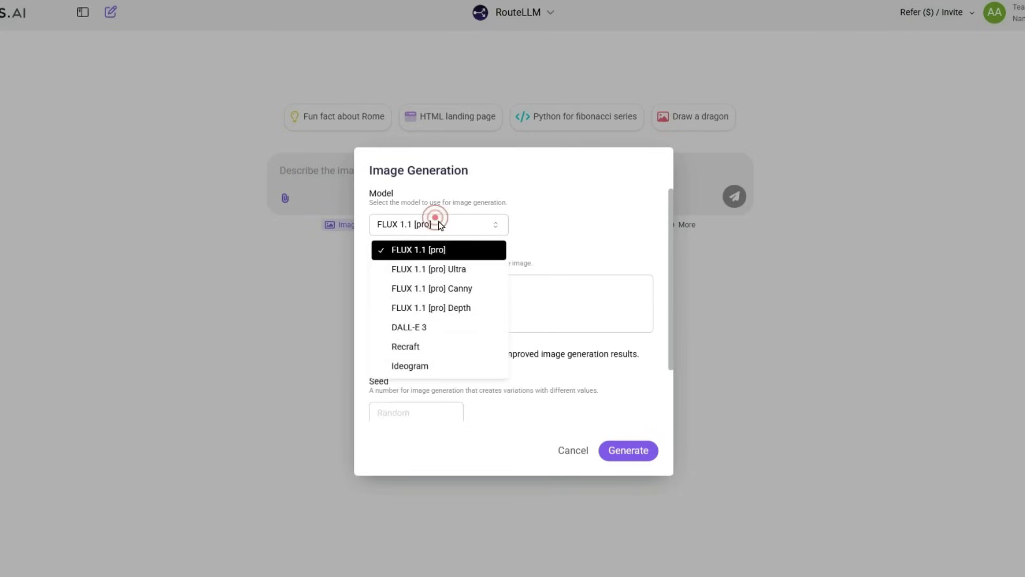
left_click(453, 269)
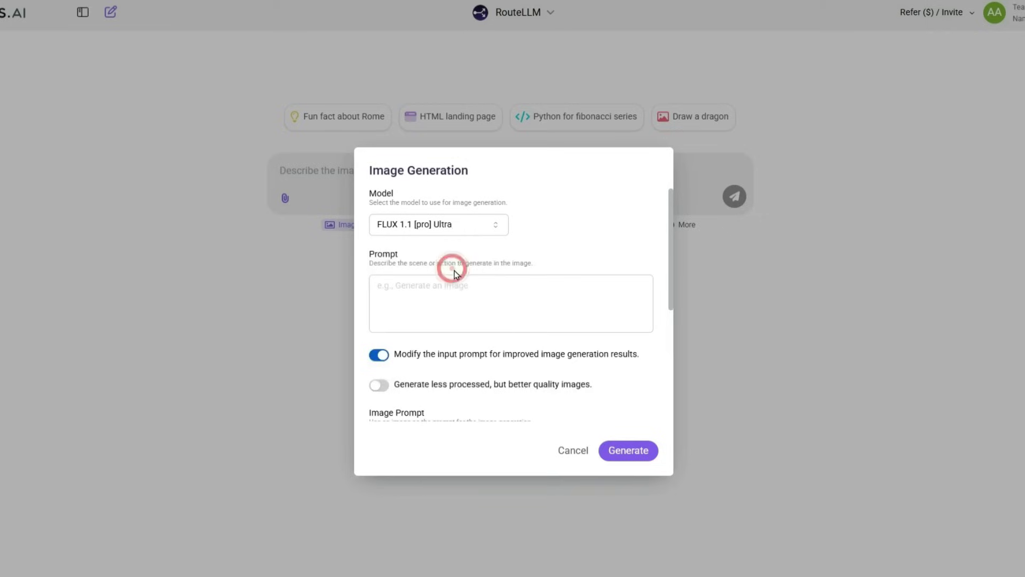
Step: Paste the cozy snowy-forest cabin prompt and generate the image
left_click(454, 280)
type("A cozy cabin in a snowy forest, with smoke rising from the chimney and a warm glowing light inside.")
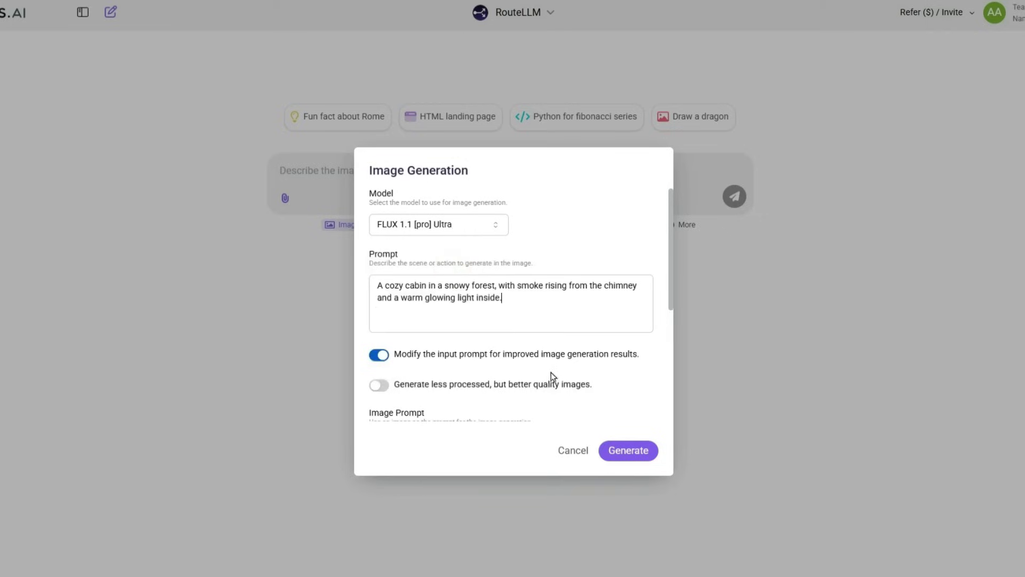
left_click(628, 450)
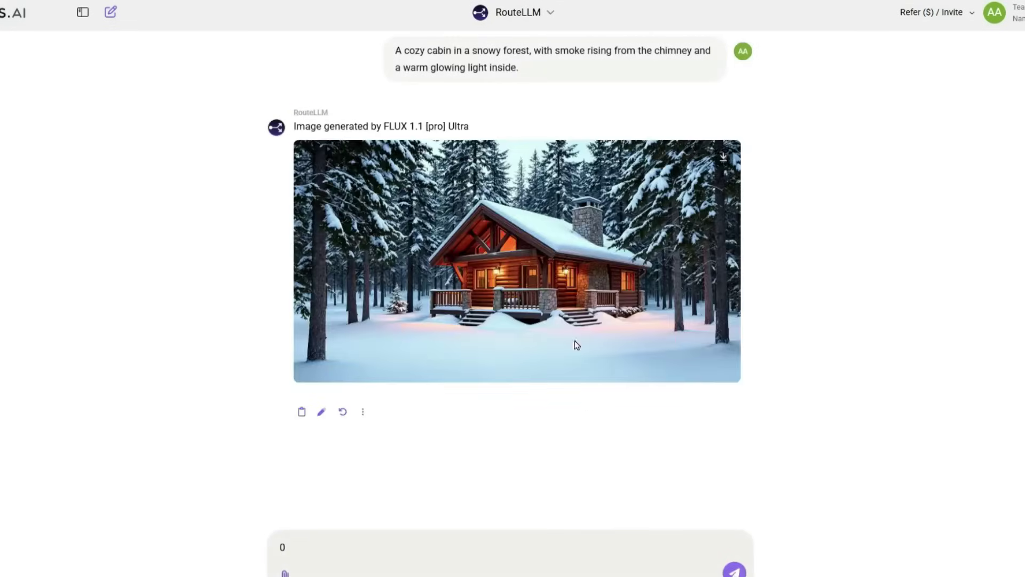
Step: View the generated cabin image full size and close it again
left_click(527, 282)
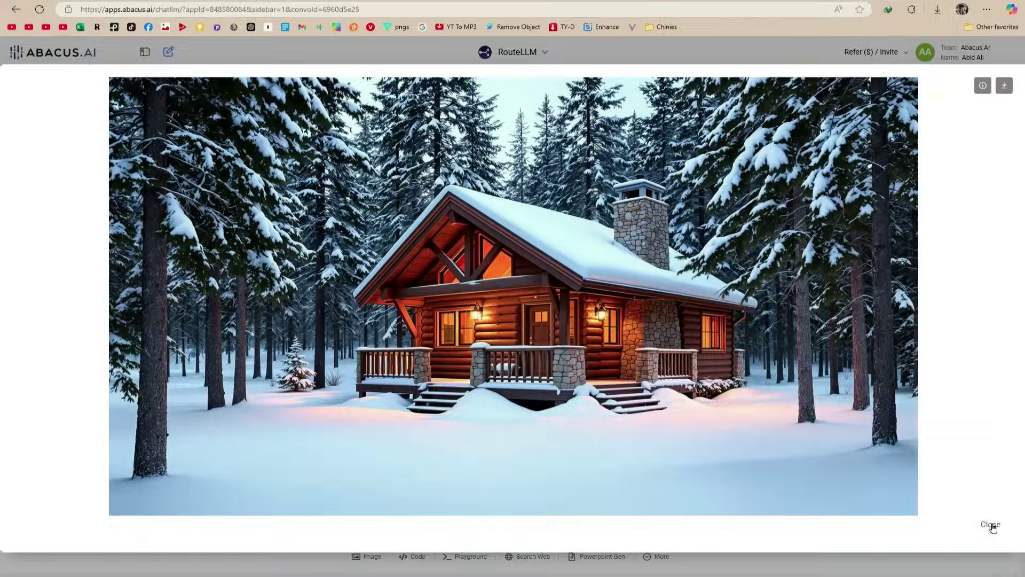
left_click(991, 525)
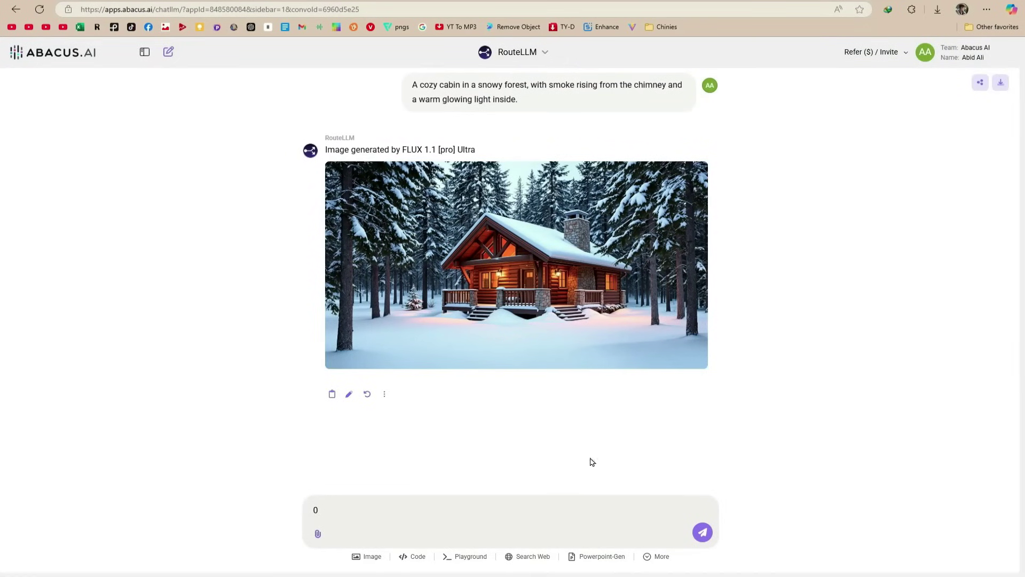
Step: Generate a FLUX 1.1 [pro] image of a magical floating island with waterfalls
left_click(367, 556)
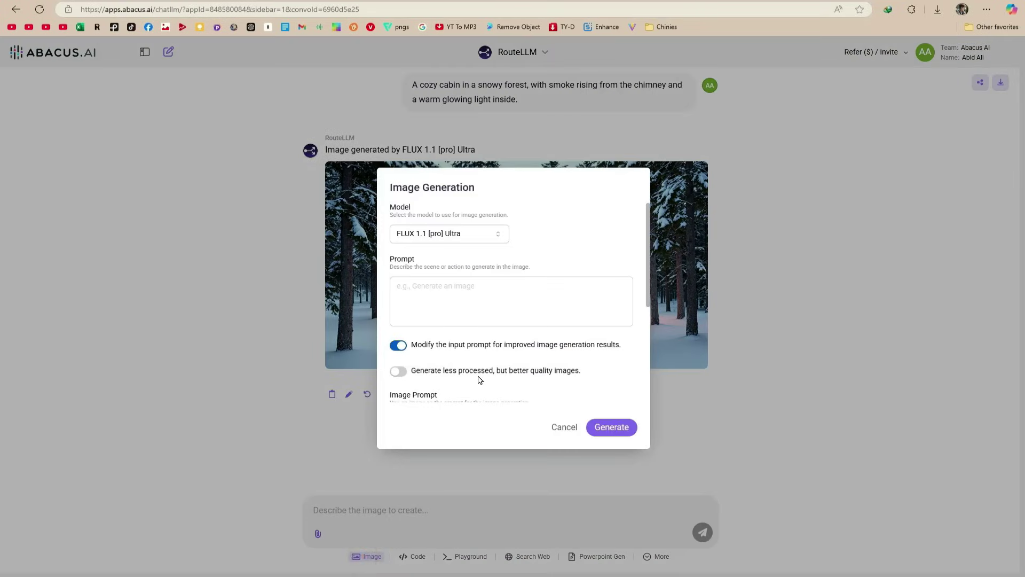
left_click(442, 236)
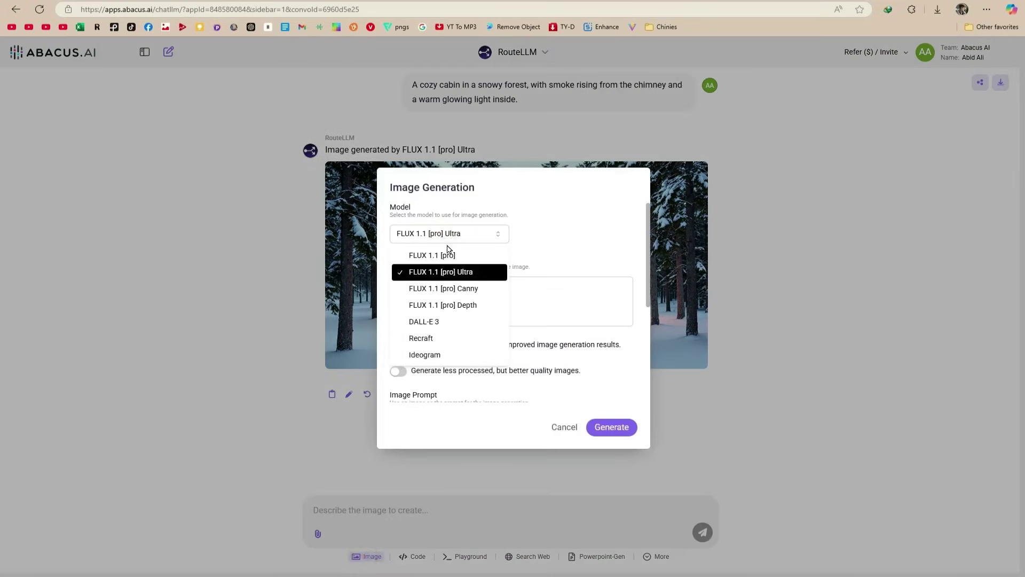
left_click(459, 258)
left_click(445, 289)
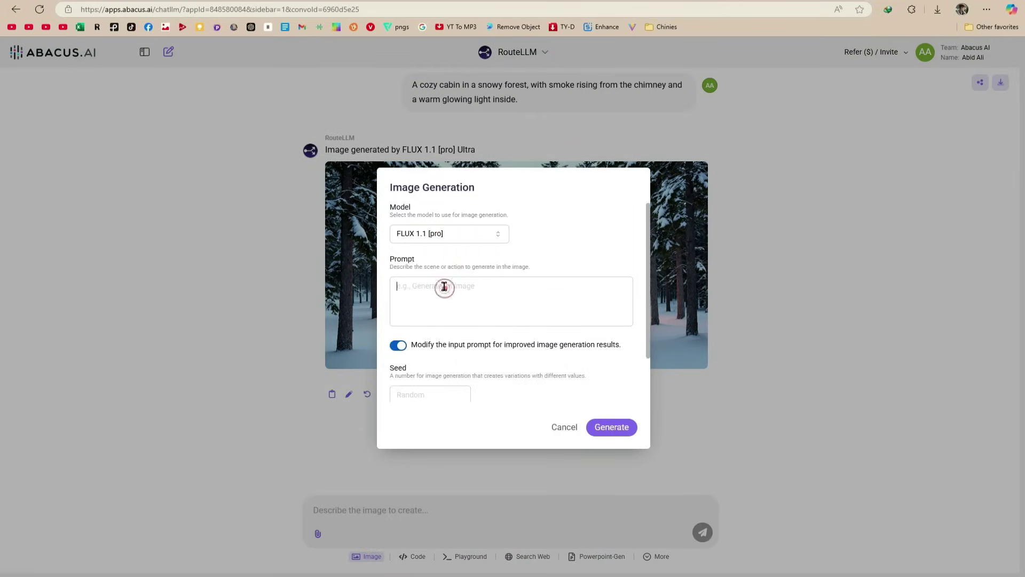
type("A magical floating island with waterfalls cascading into the clouds, surrounded by colorful flowers.")
left_click(612, 427)
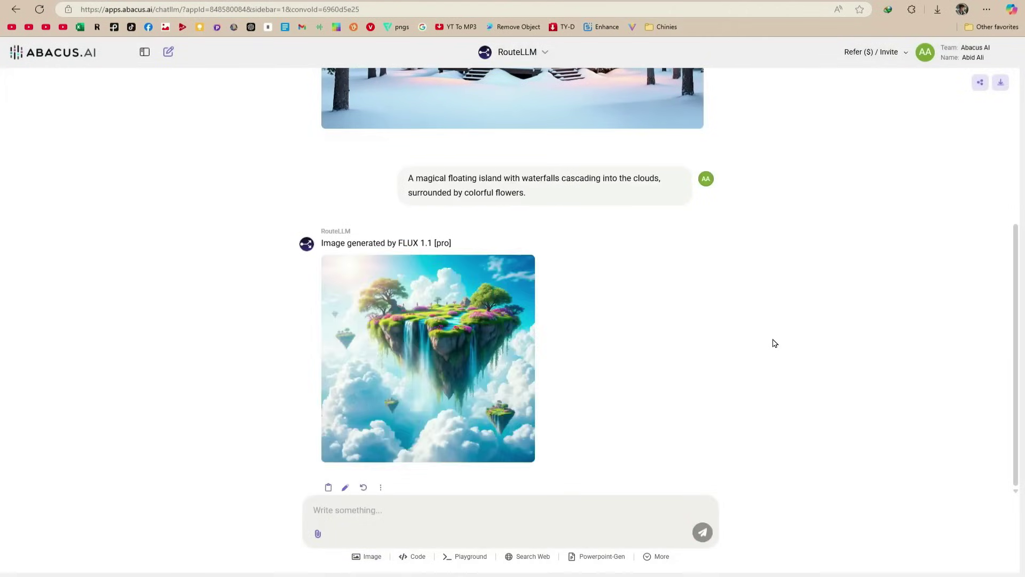
Step: View the floating island image full size, close it, and bring up the extra tools list
left_click(439, 376)
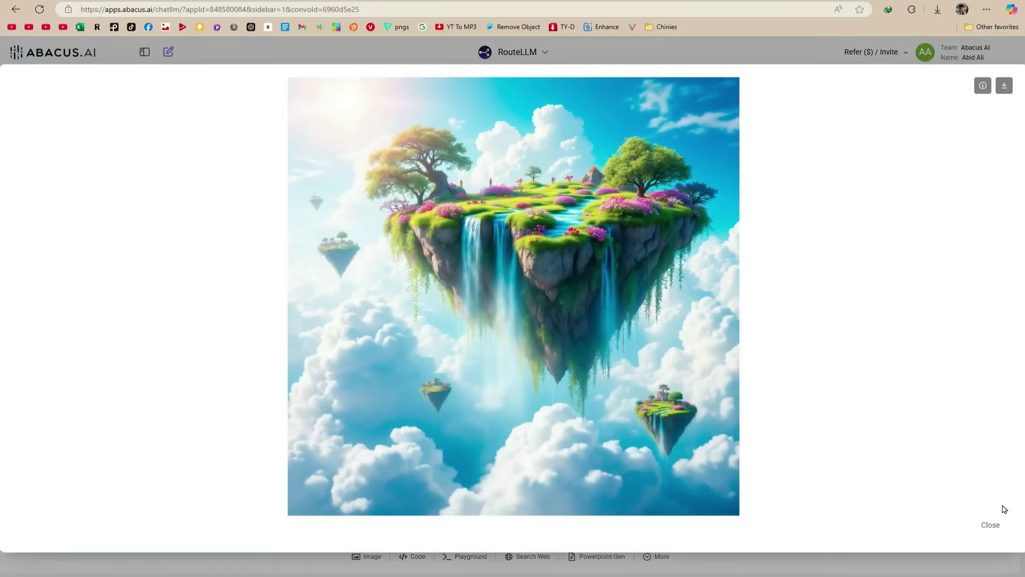
left_click(991, 524)
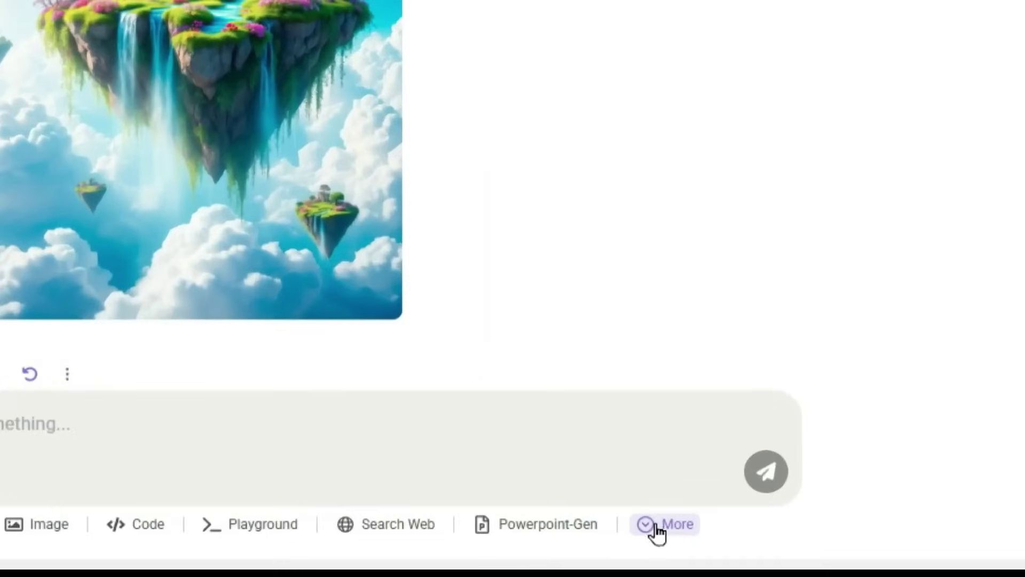
left_click(651, 558)
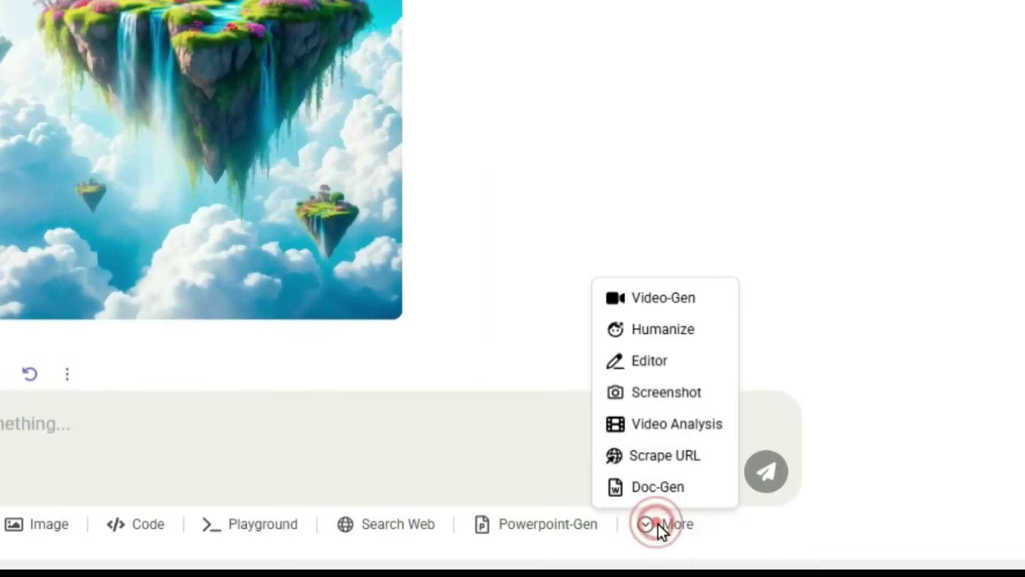
Step: Set up a Kling AI v1.6 Standard-mode video describing a cozy snowy-forest cabin with chimney smoke
left_click(674, 298)
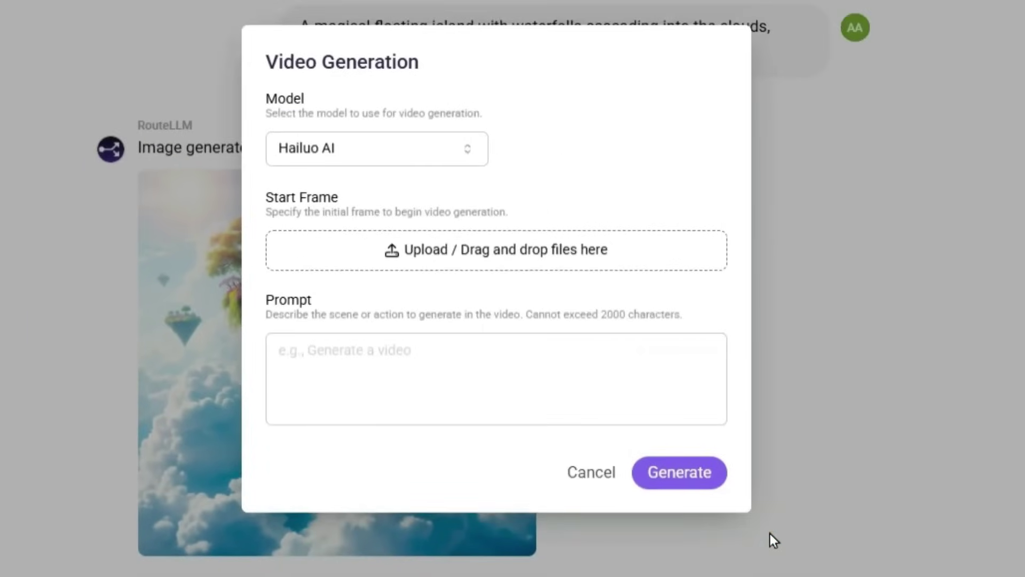
left_click(405, 147)
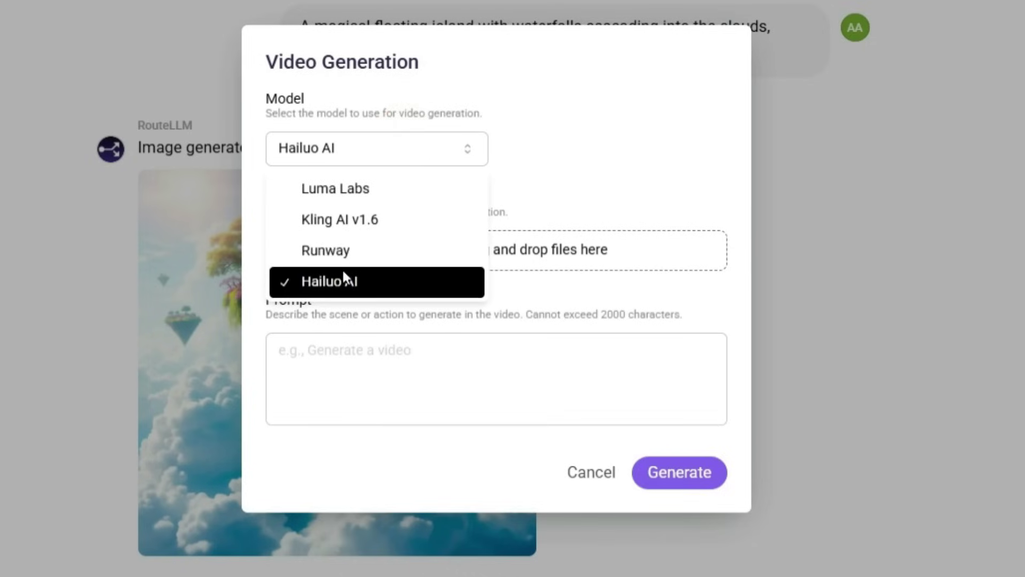
left_click(369, 221)
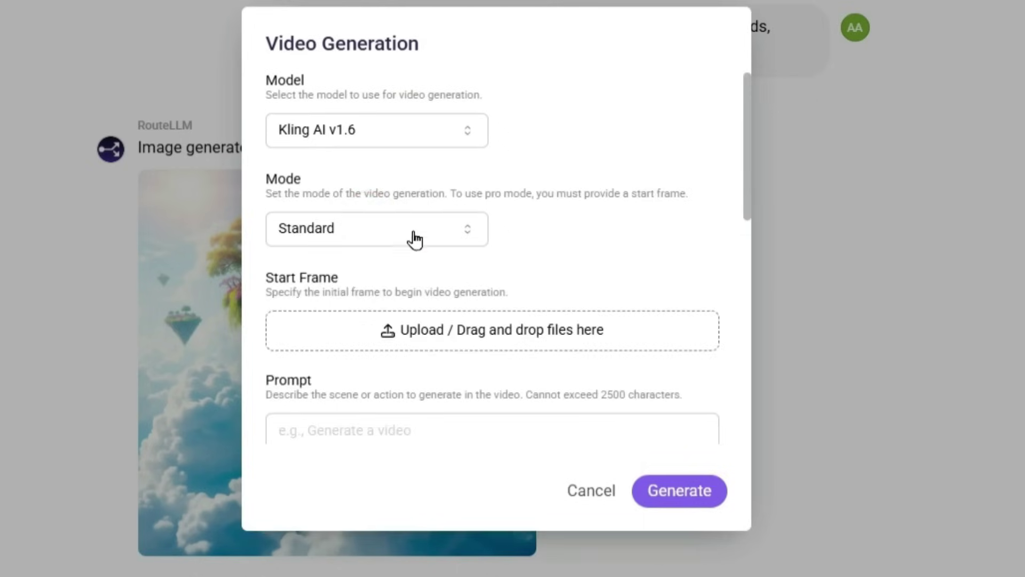
left_click(442, 233)
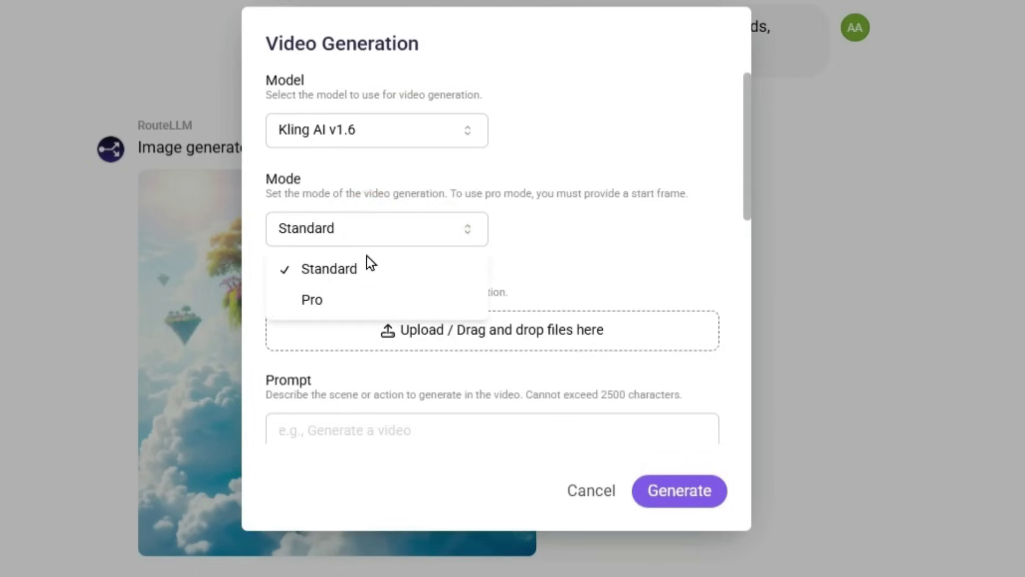
left_click(367, 258)
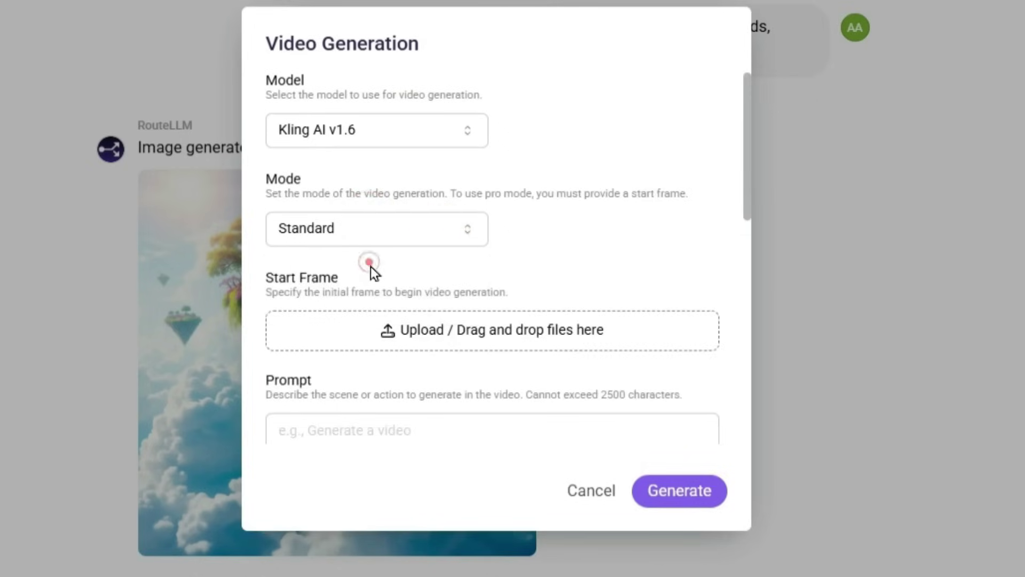
left_click(341, 430)
type("A cozy cabin in a snowy forest, with smoke rising from the chimney and a warm glowing light inside.")
scroll(508, 326, "down", 3)
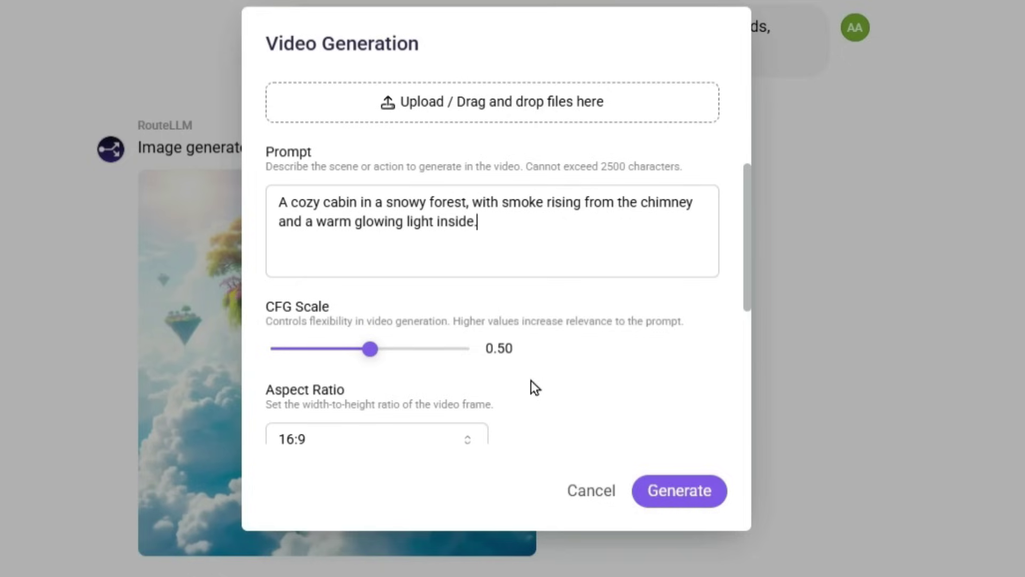
scroll(513, 381, "down", 3)
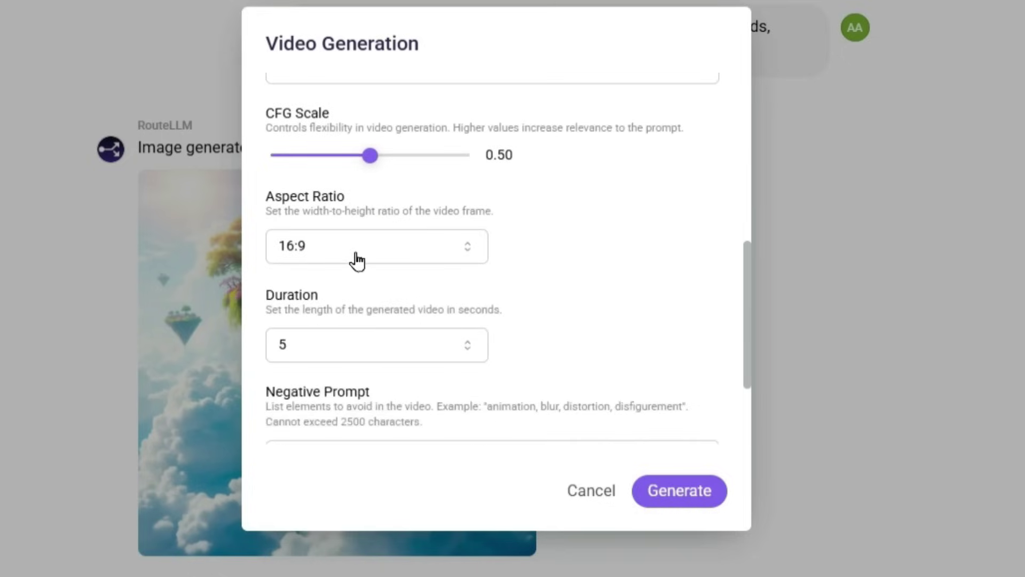
Step: Keep 16:9 aspect ratio and 5-second length, then generate the cabin video
left_click(357, 248)
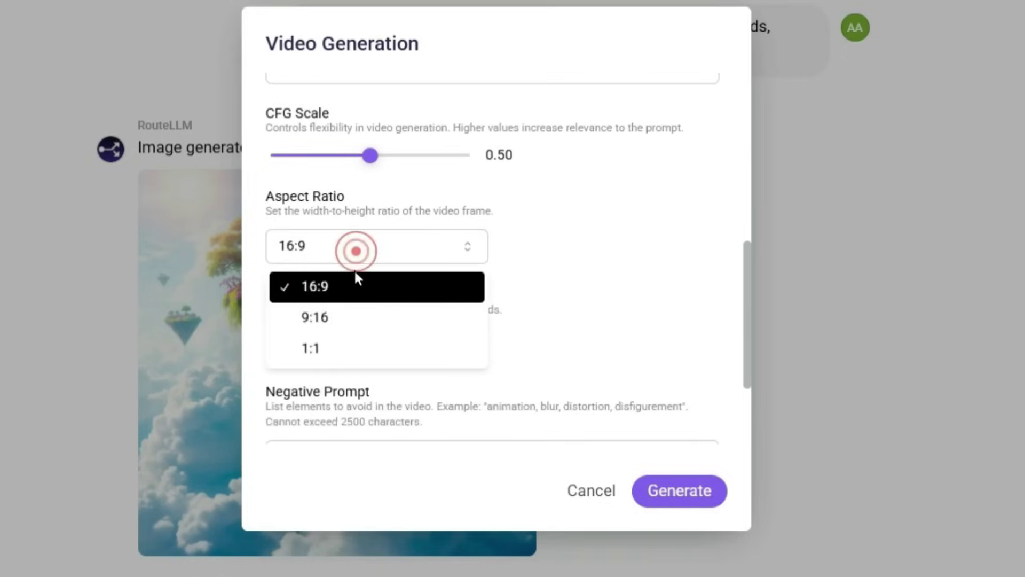
left_click(403, 286)
scroll(393, 280, "down", 2)
left_click(389, 247)
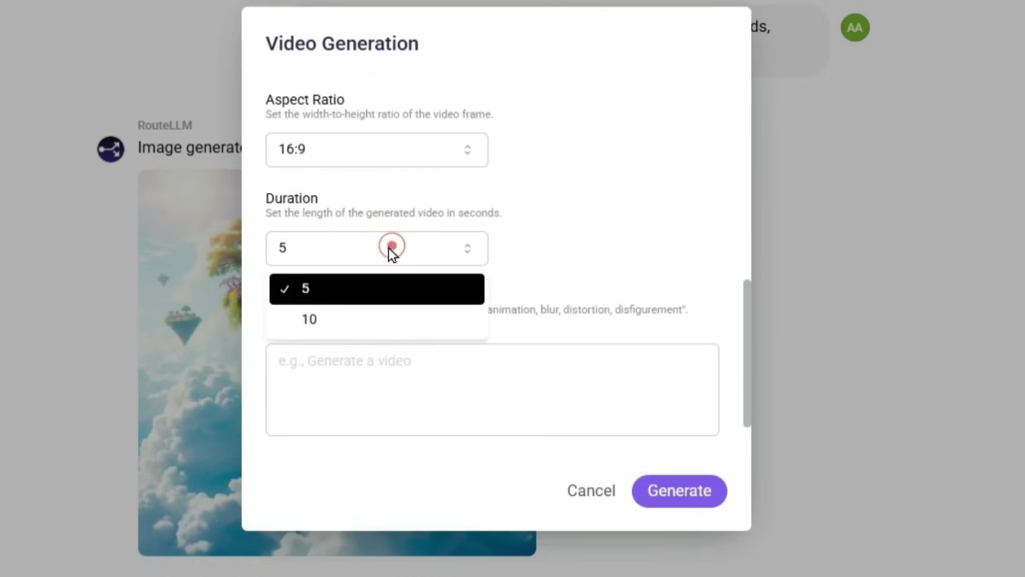
left_click(361, 285)
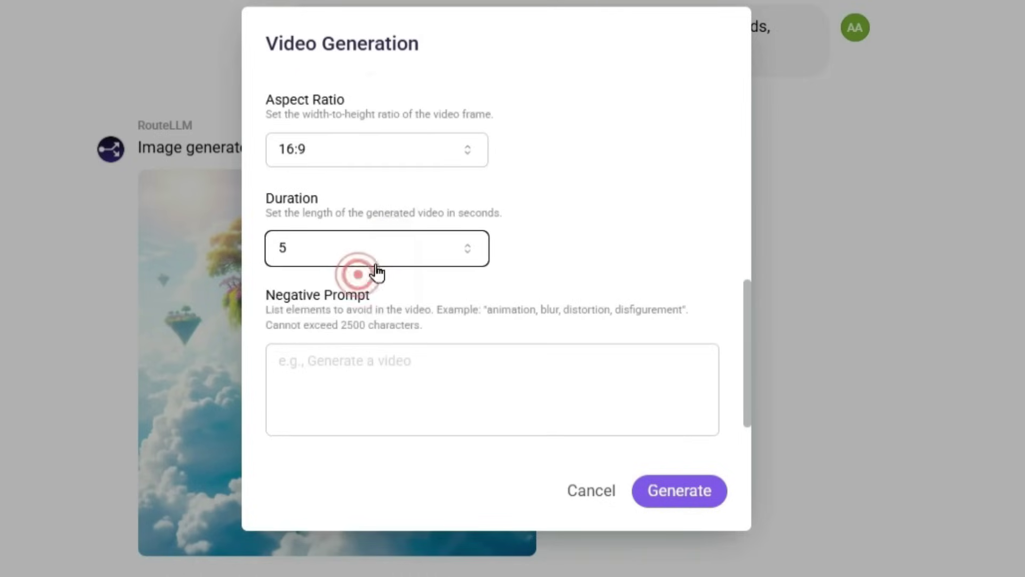
left_click(364, 363)
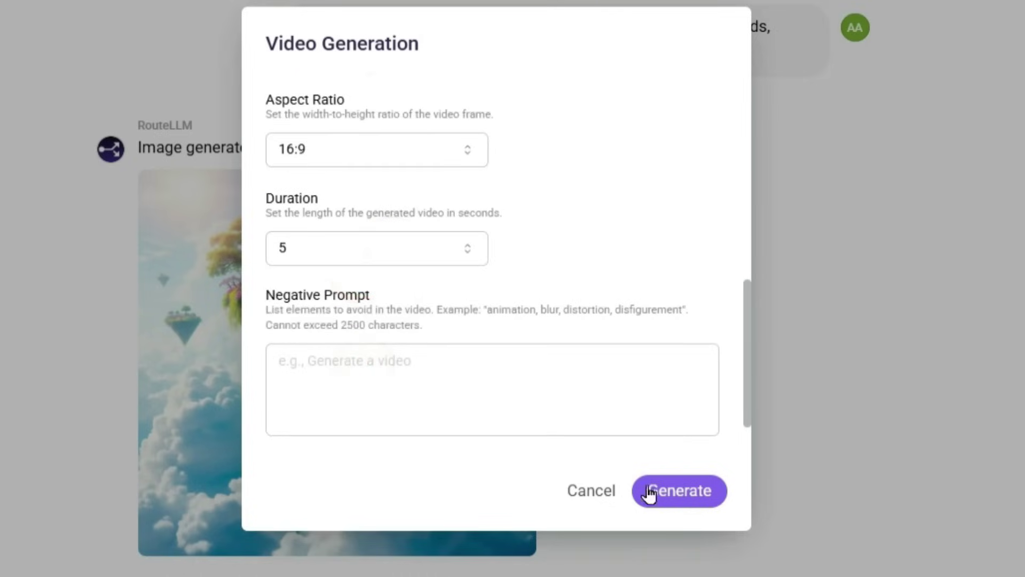
left_click(678, 490)
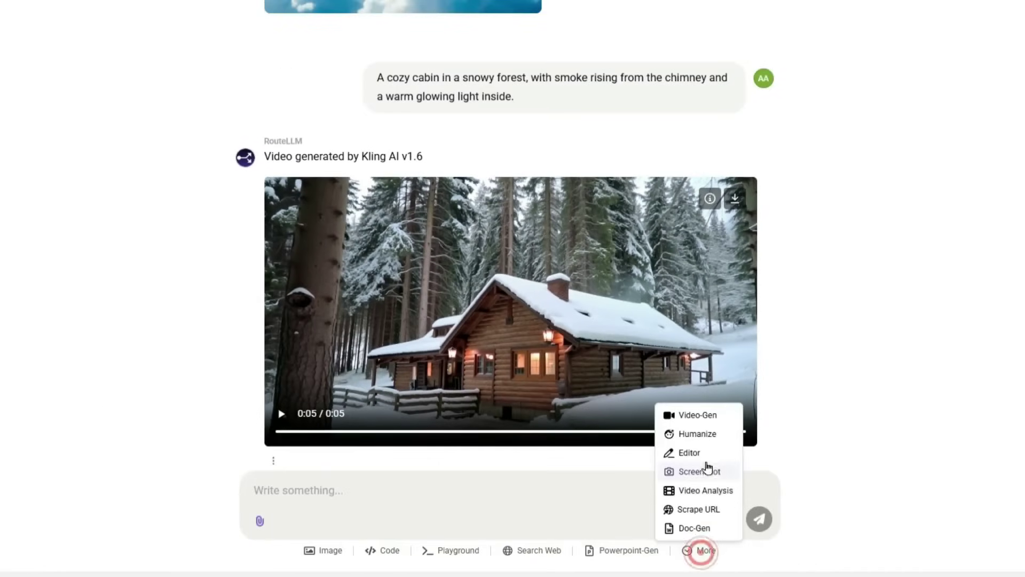
Step: Generate a Hailuo AI video of a green valley with a peaceful river from the pasted prompt
left_click(718, 413)
left_click(433, 134)
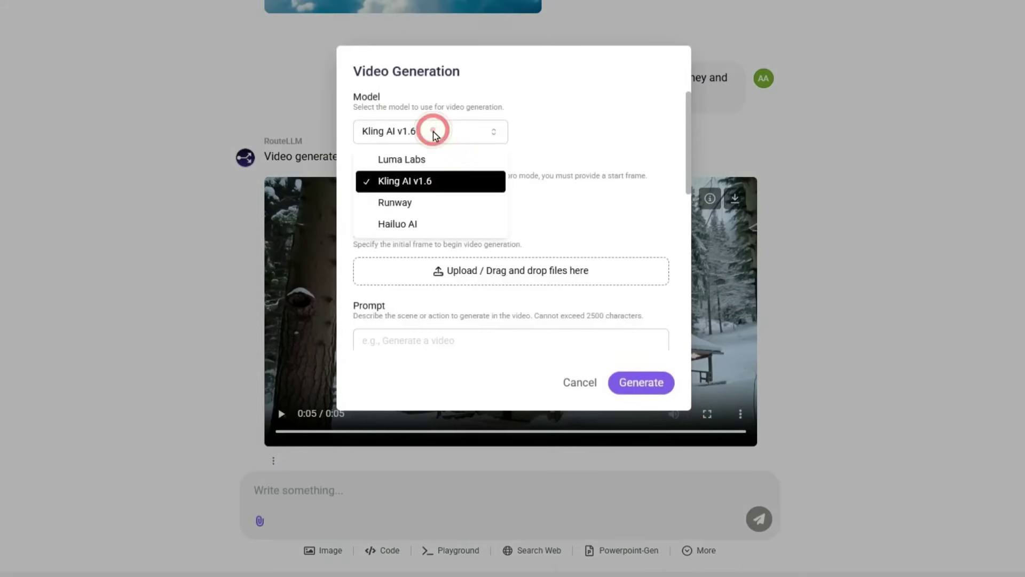
left_click(403, 226)
type("Create a video of a green valley with a river flowing peacefully and birds chirping in the background.")
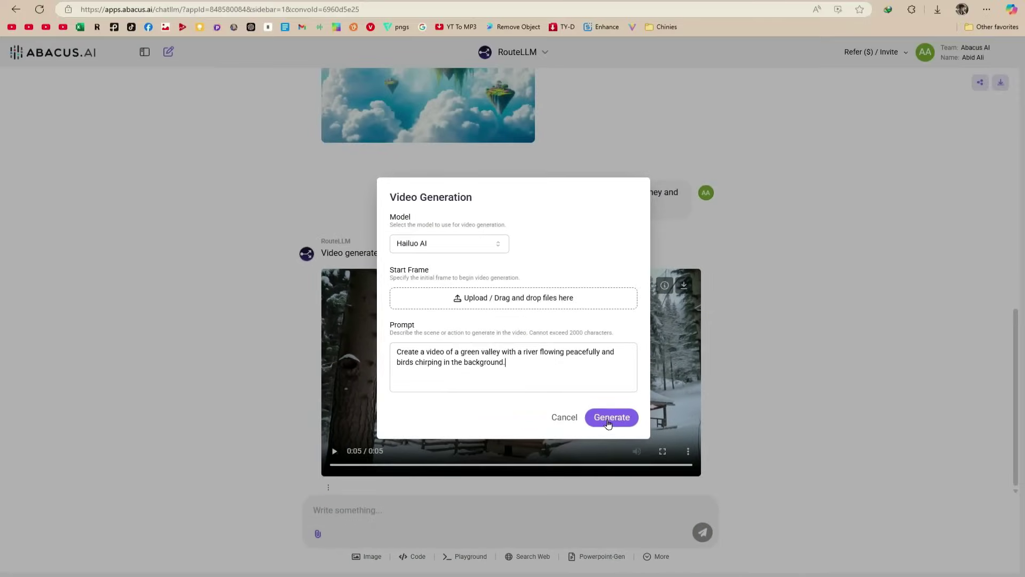
left_click(611, 418)
Step: Play the green valley video full screen
left_click(639, 433)
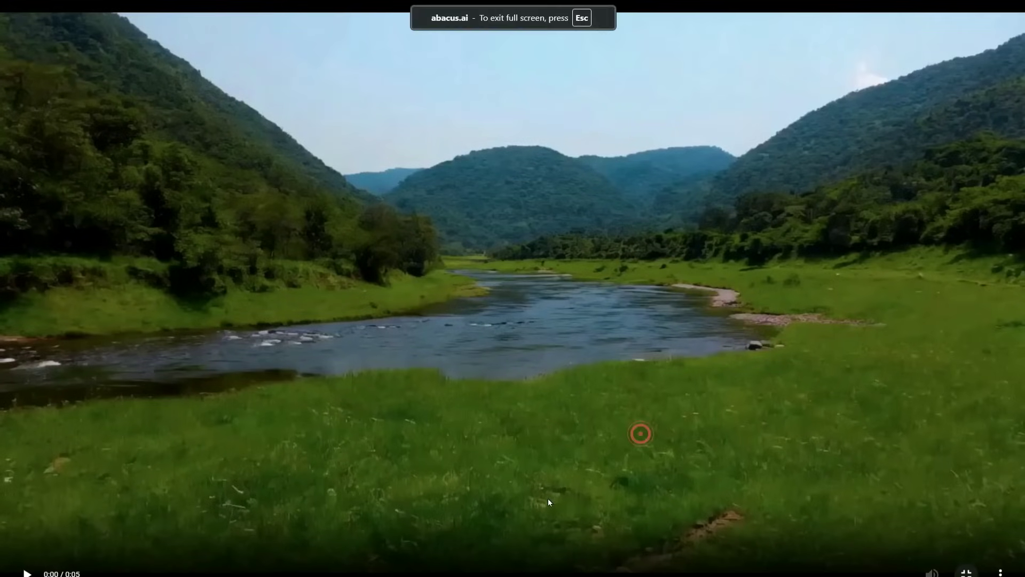
key("space")
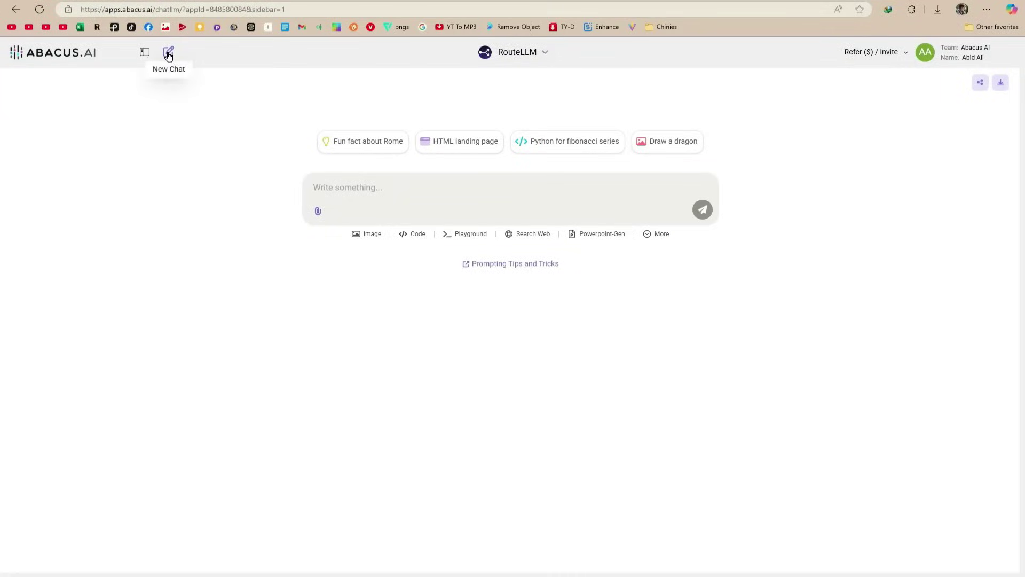
Step: Request a 100-word paragraph on the benefits of drinking water and bring up its humanize options
left_click(332, 188)
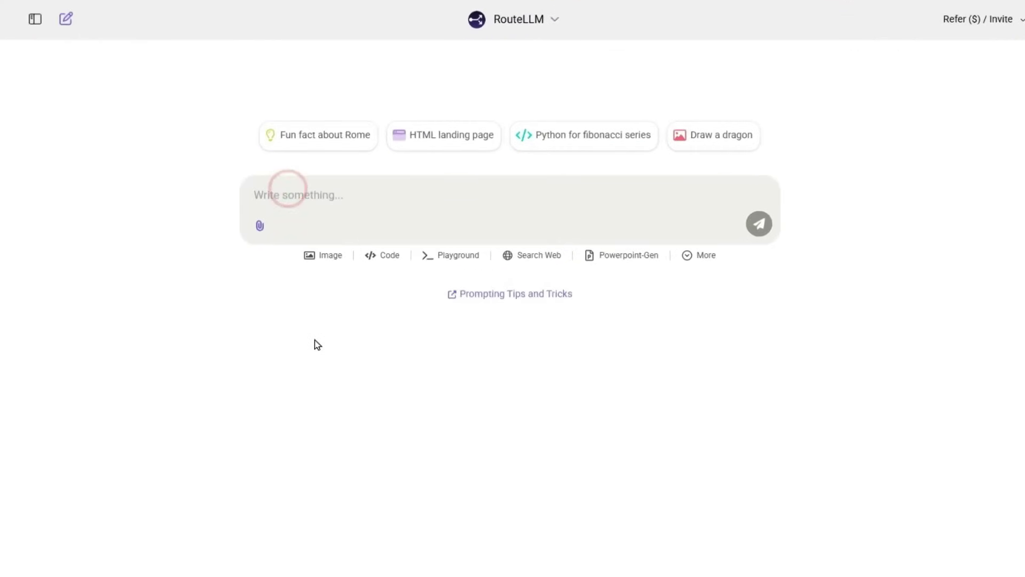
type("Write 100 words paragraph on benefits of drinking water")
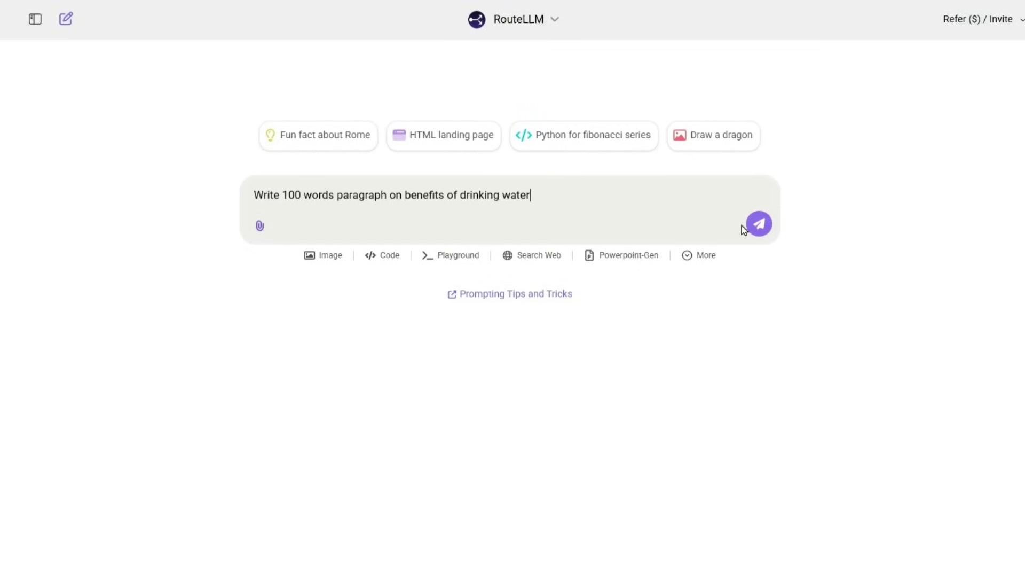
left_click(757, 225)
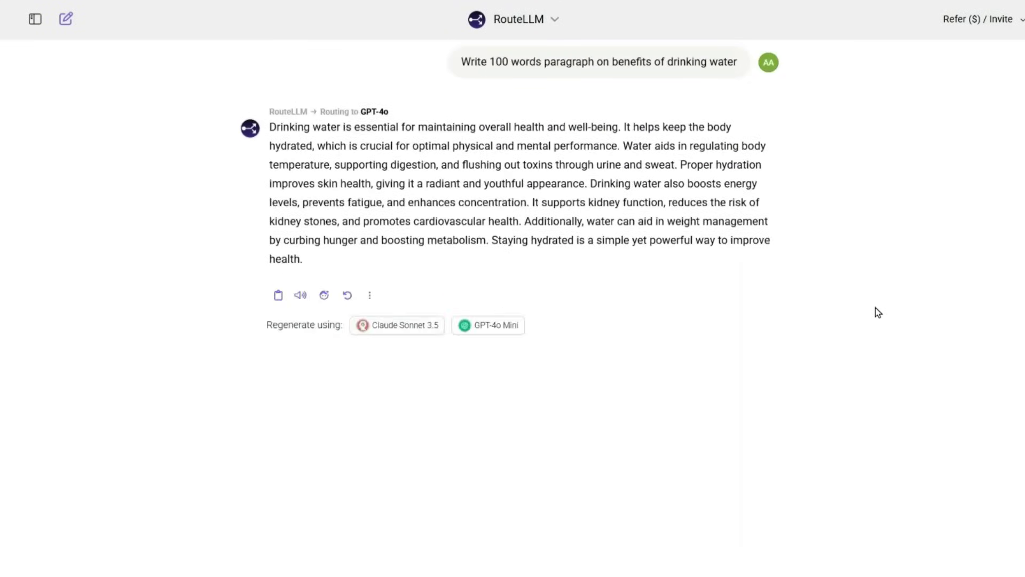
left_click(324, 295)
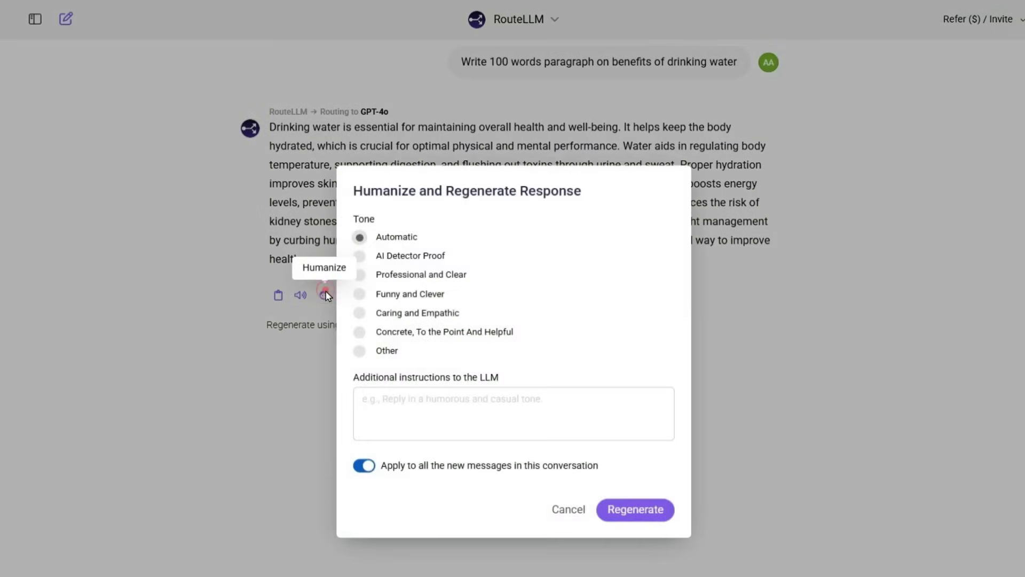
Step: Regenerate the drinking water reply in a Professional and Clear tone
left_click(397, 276)
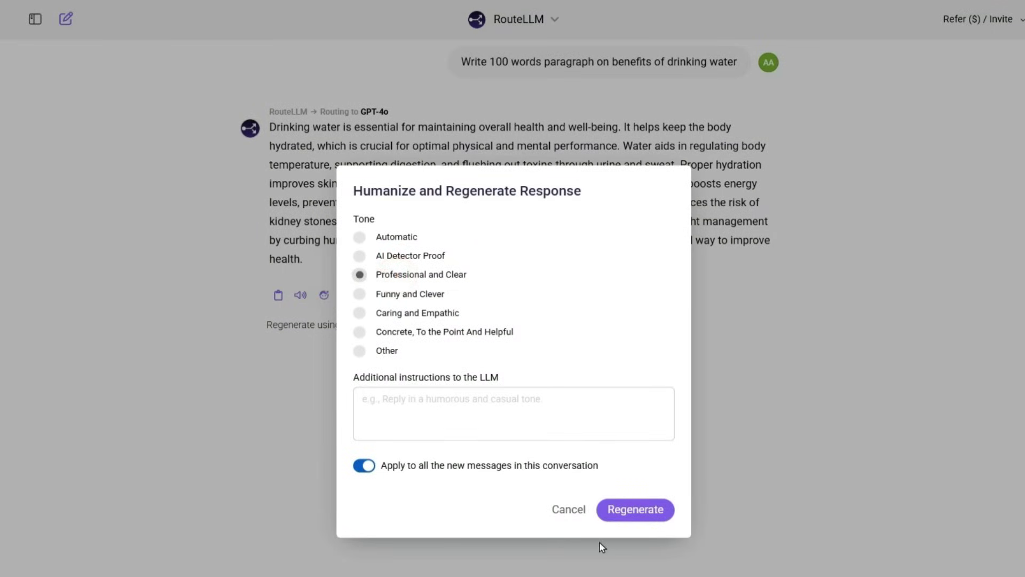
left_click(626, 511)
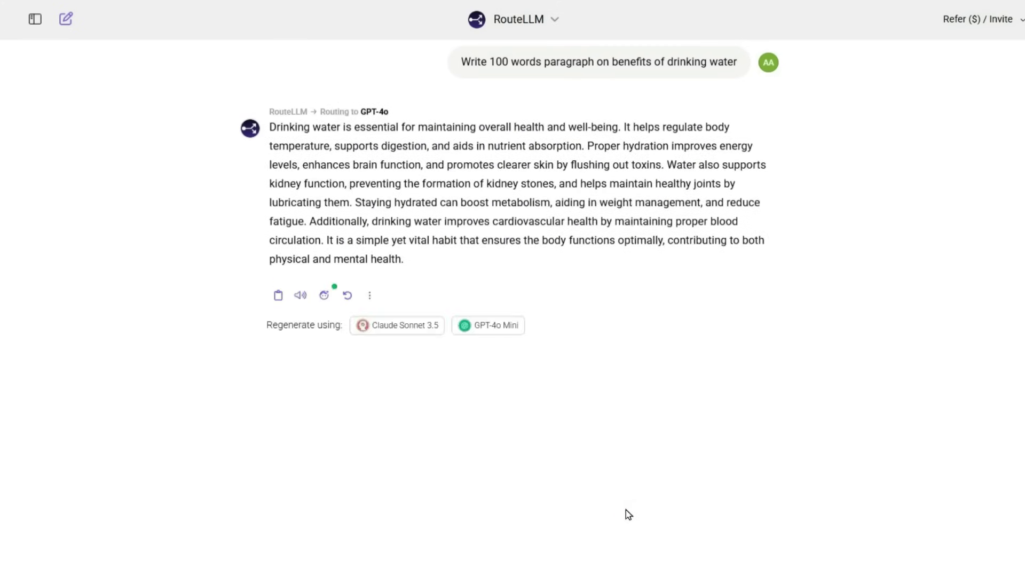
Step: Regenerate the reply again as AI Detector Proof humanized text
left_click(323, 295)
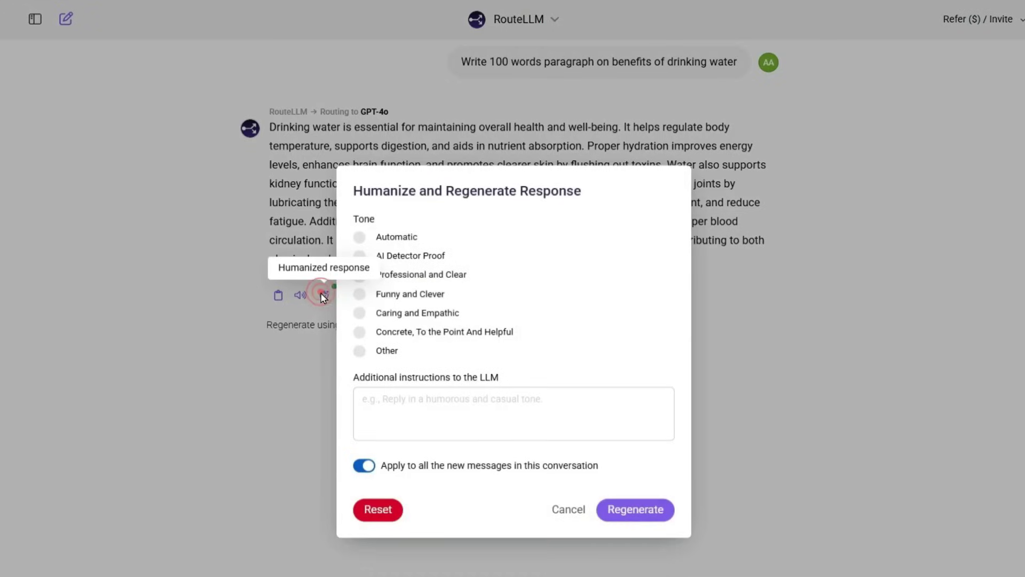
left_click(376, 274)
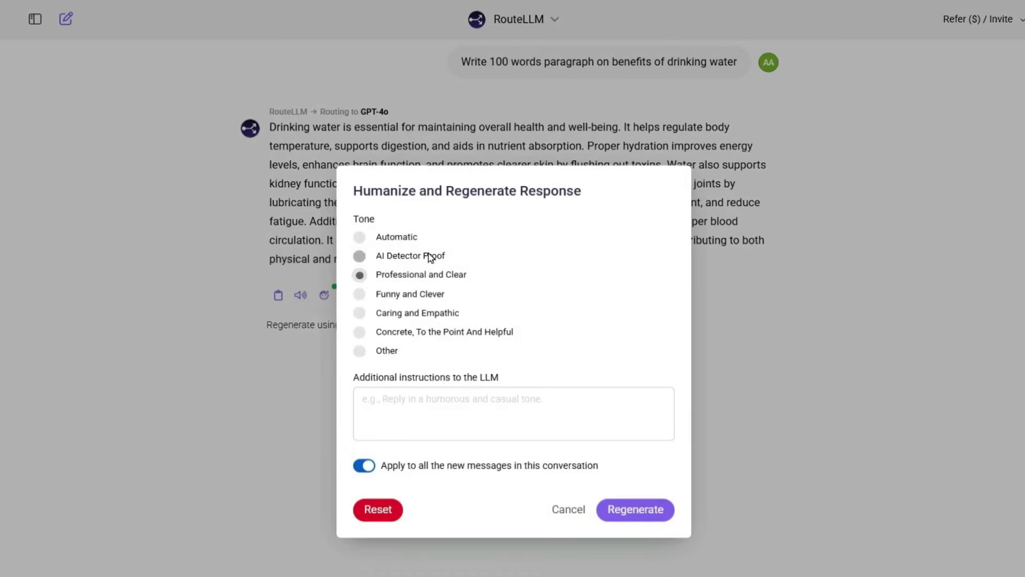
left_click(411, 256)
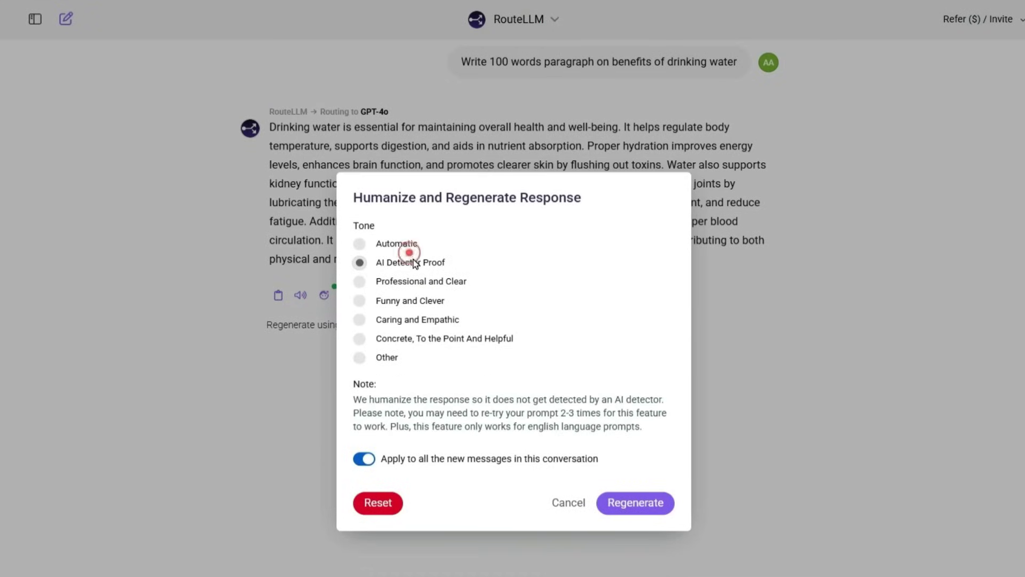
left_click(635, 509)
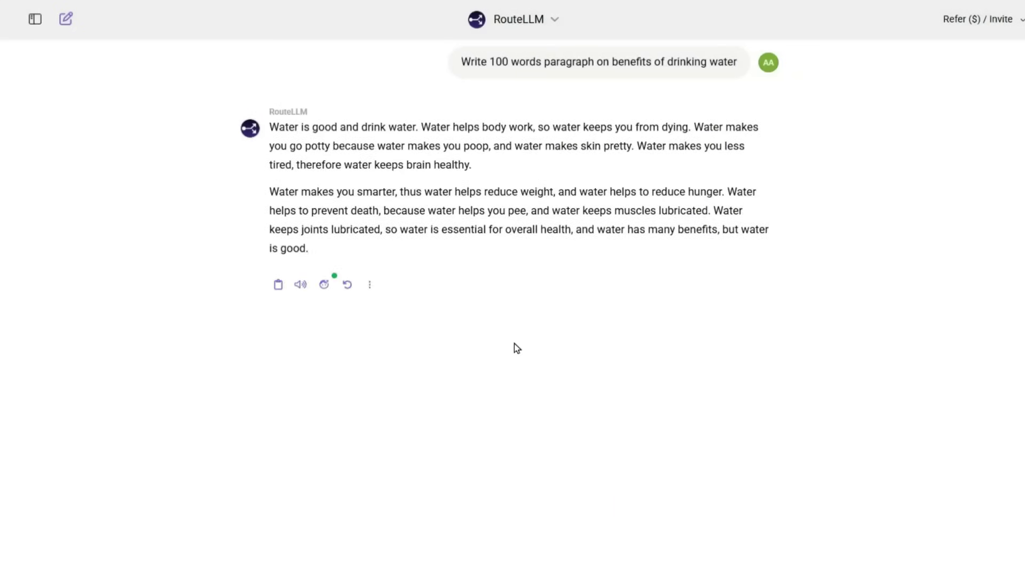
left_click(556, 20)
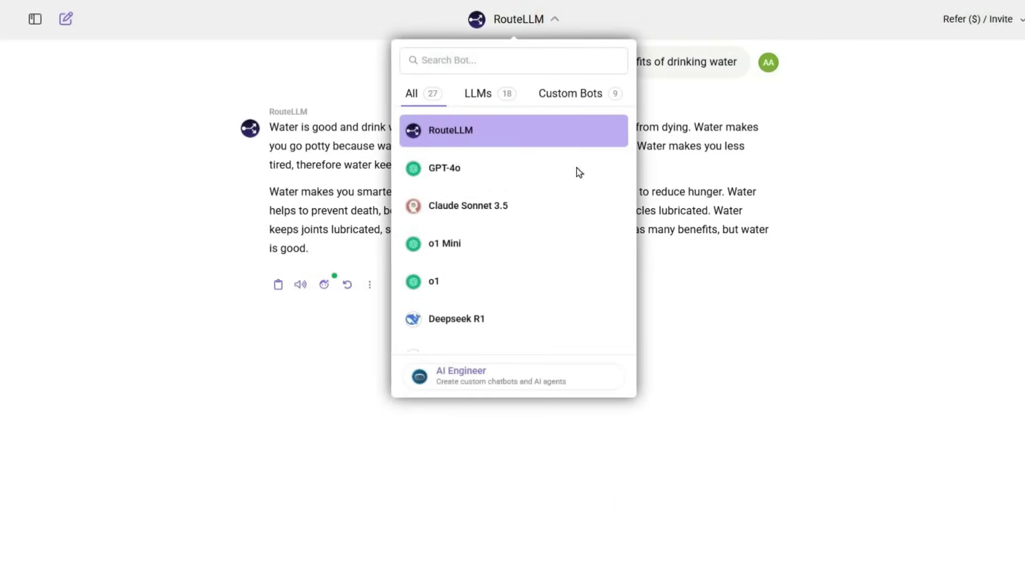
Step: Switch to the AI Engineer assistant and show the refer/invite options
left_click(486, 389)
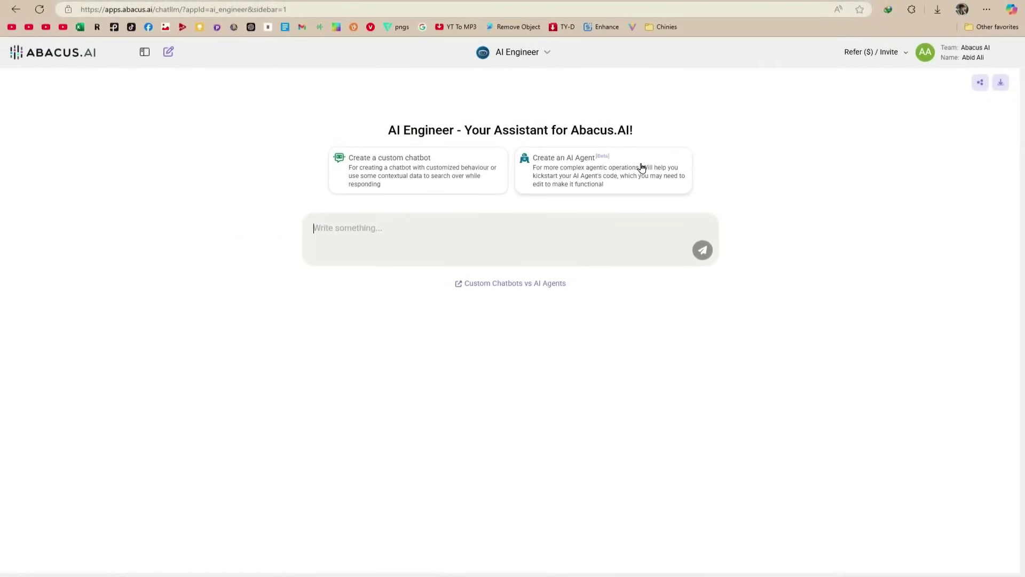
left_click(901, 58)
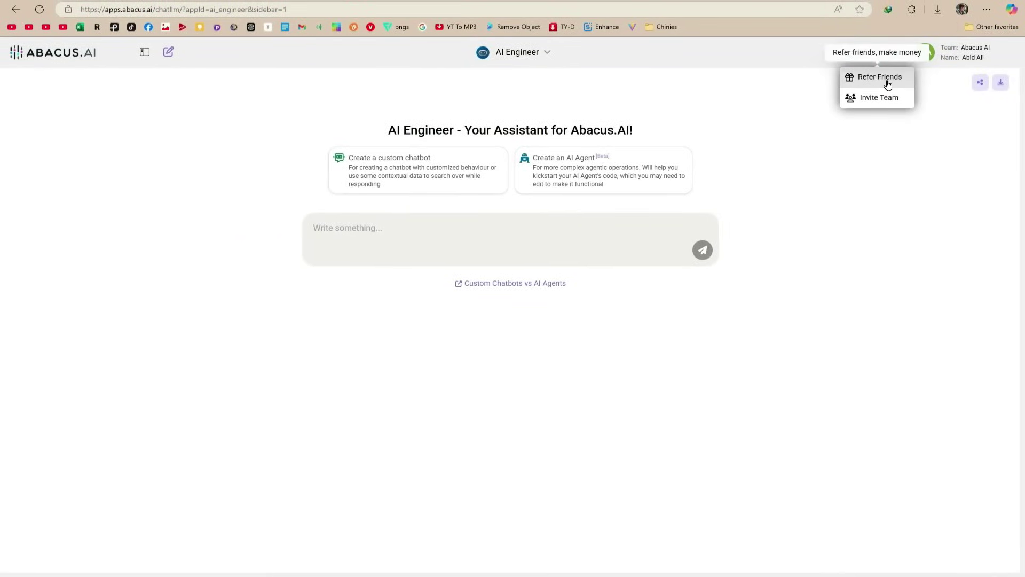